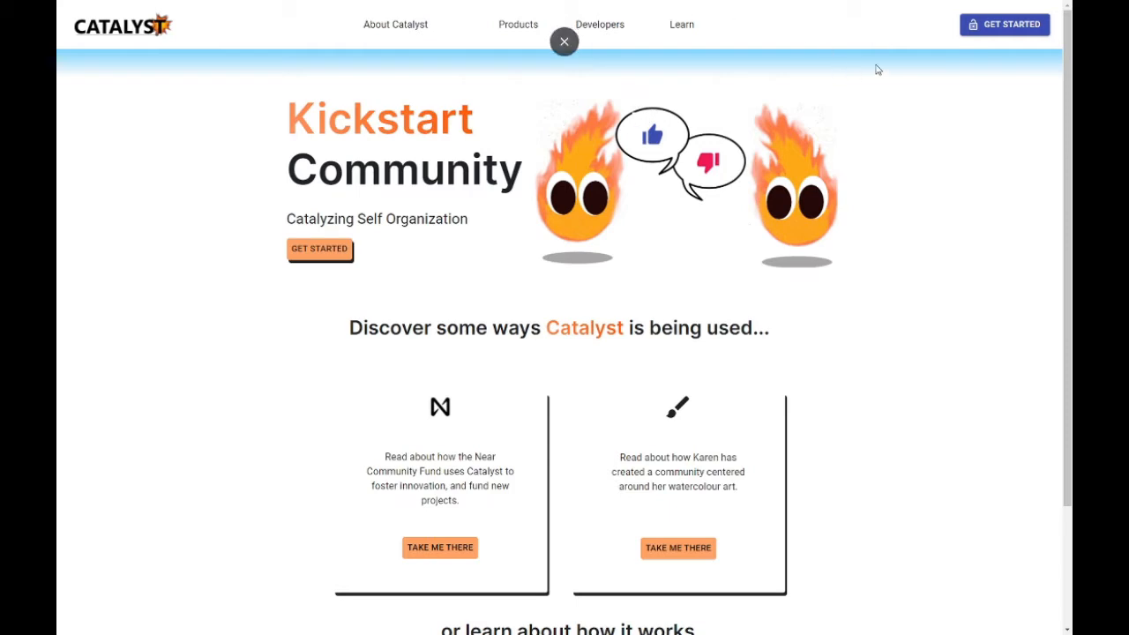
Step: Sign in to Catalyst and allow account access with the demoone.testnet wallet account
{"action": "left_click", "coordinate": [1008, 23]}
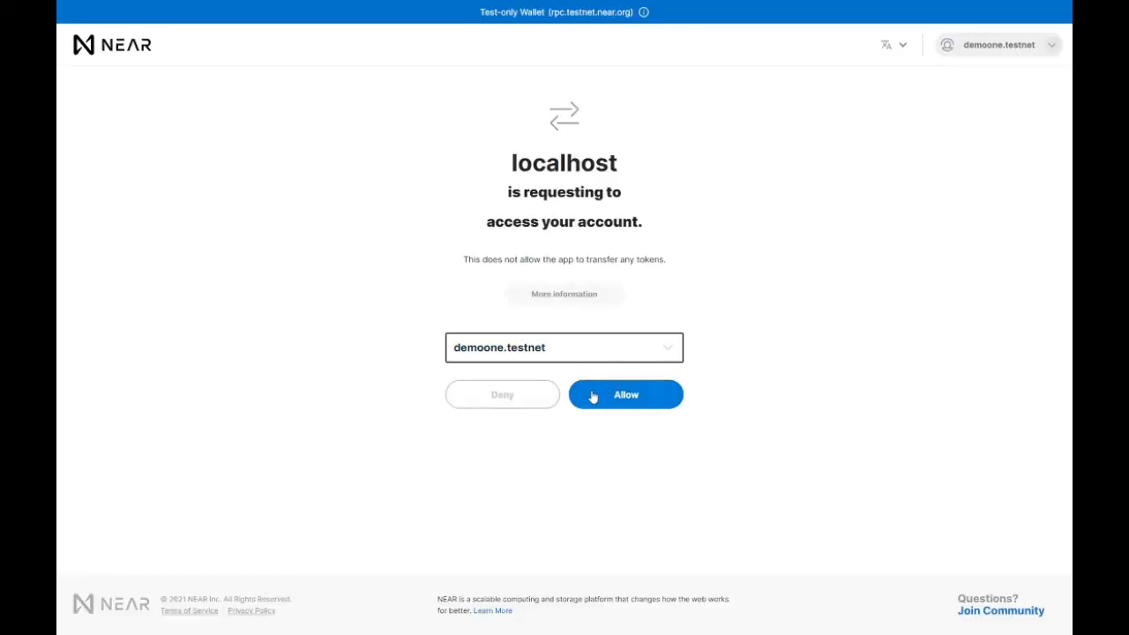
{"action": "left_click", "coordinate": [627, 396]}
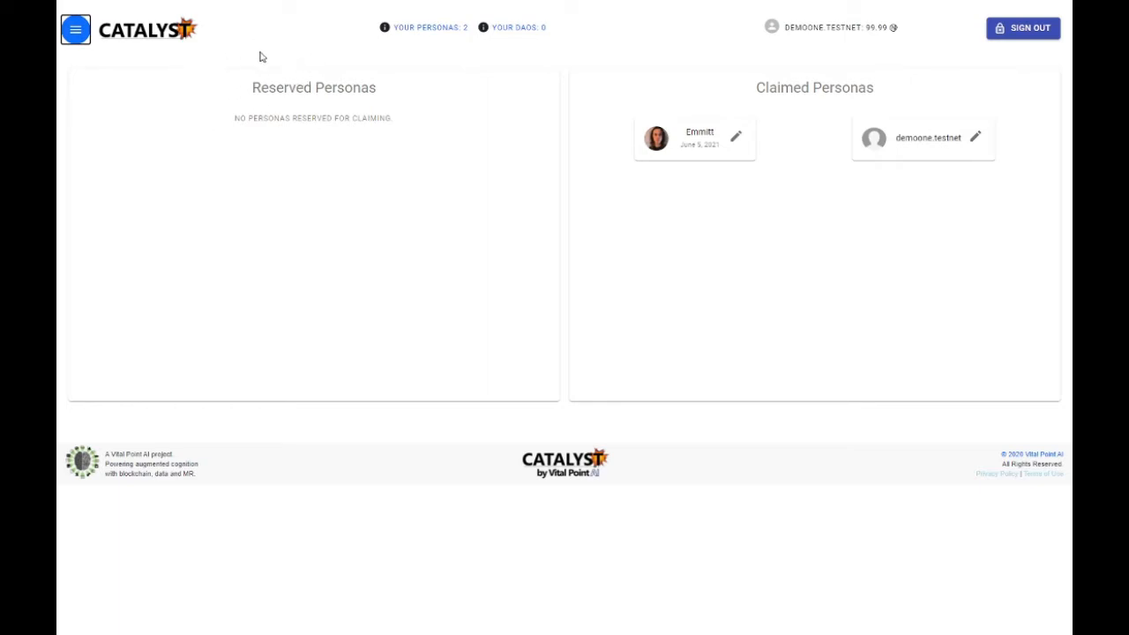
Step: Create a persona with an available account name, an initial deposit of 90 NEAR and the person's first name, and approve the wallet transfer
{"action": "left_click", "coordinate": [76, 30]}
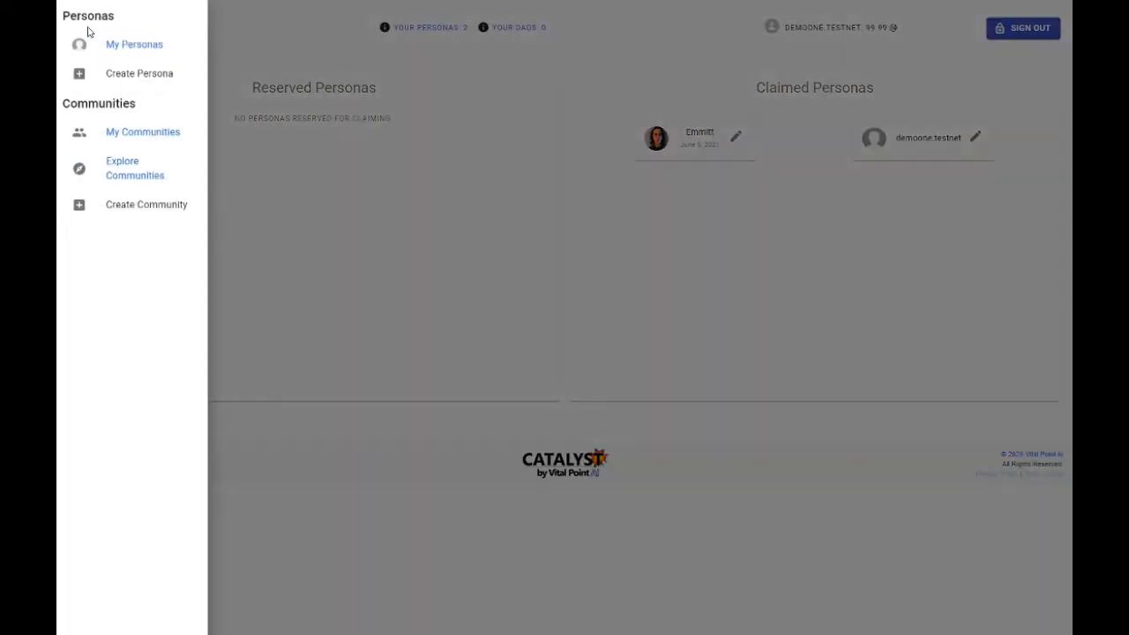
{"action": "left_click", "coordinate": [146, 78]}
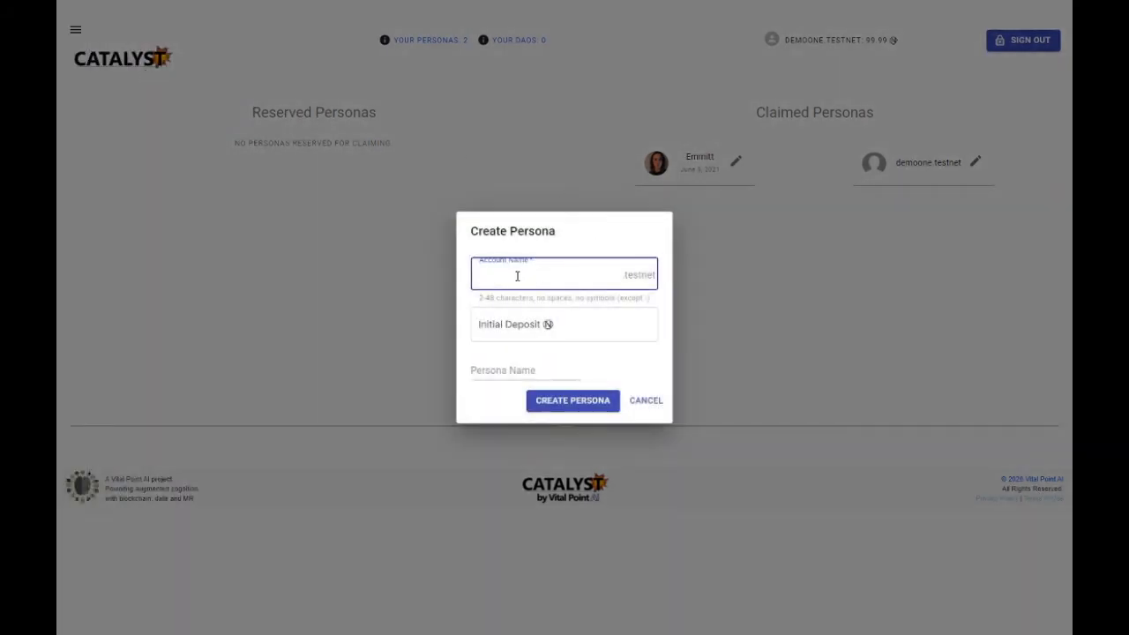
{"action": "type", "text": "aaron1"}
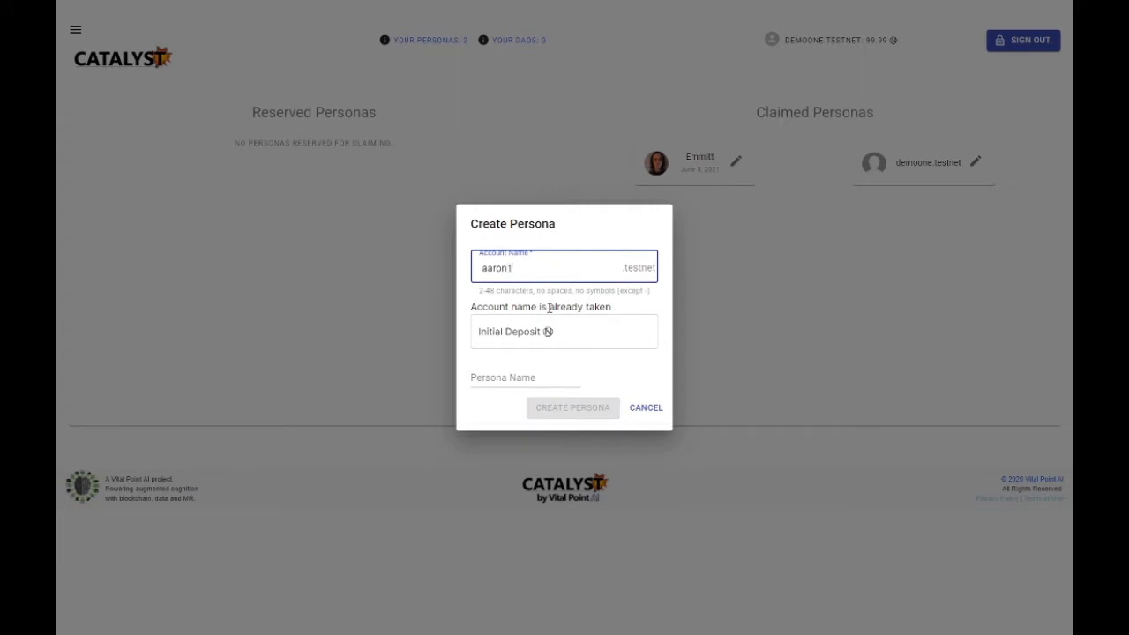
{"action": "key", "text": "BackSpace"}
{"action": "type", "text": "5"}
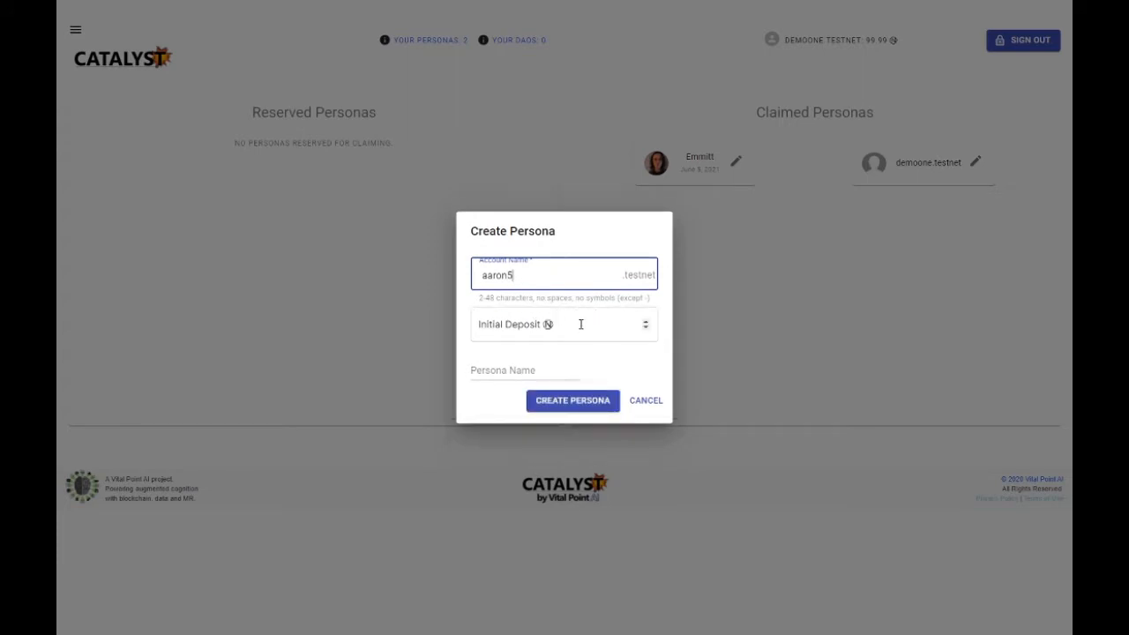
{"action": "left_click", "coordinate": [580, 324]}
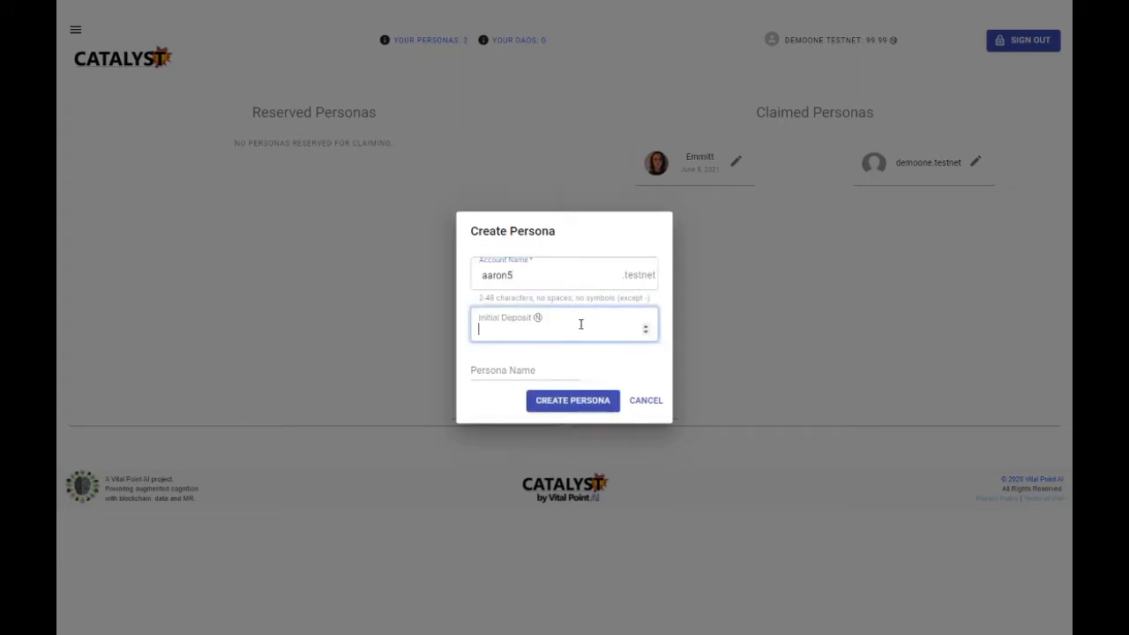
{"action": "left_click", "coordinate": [522, 374]}
{"action": "type", "text": "Aaron"}
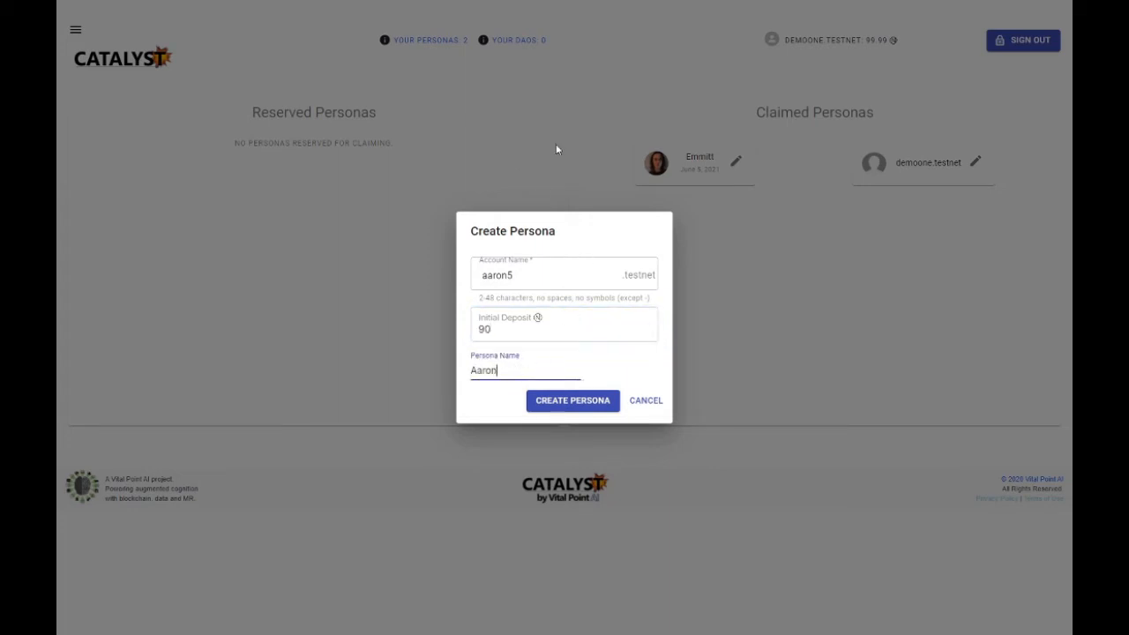
{"action": "left_click", "coordinate": [583, 399]}
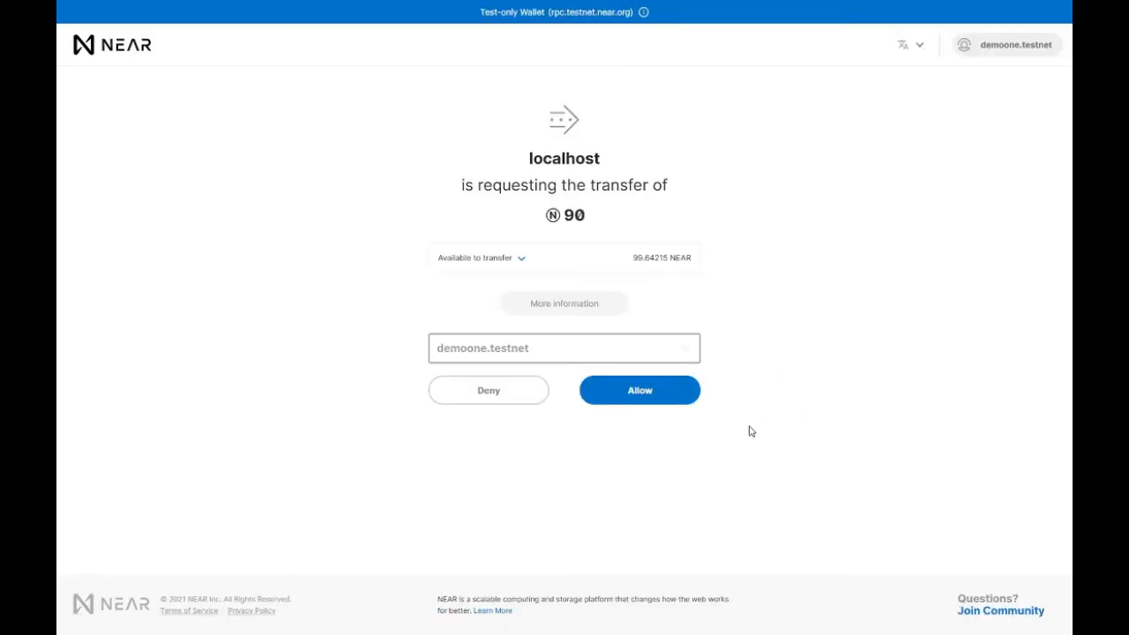
{"action": "left_click", "coordinate": [669, 399]}
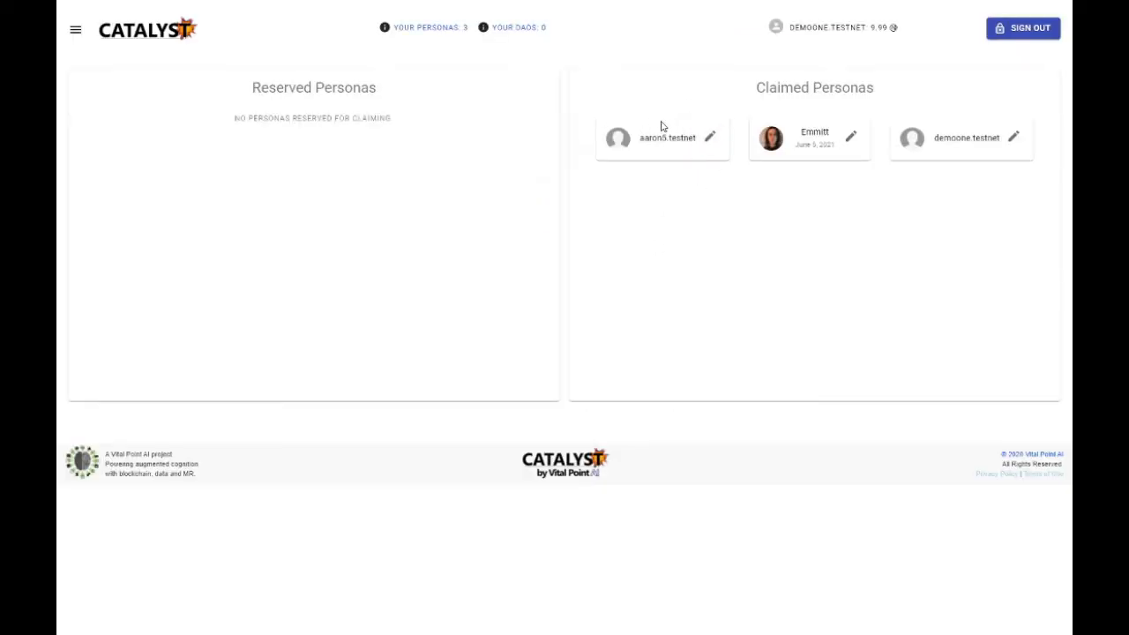
Step: Complete the new persona's profile with the person's name, a short greeting and their profile photo as avatar, and submit the details
{"action": "left_click", "coordinate": [710, 136]}
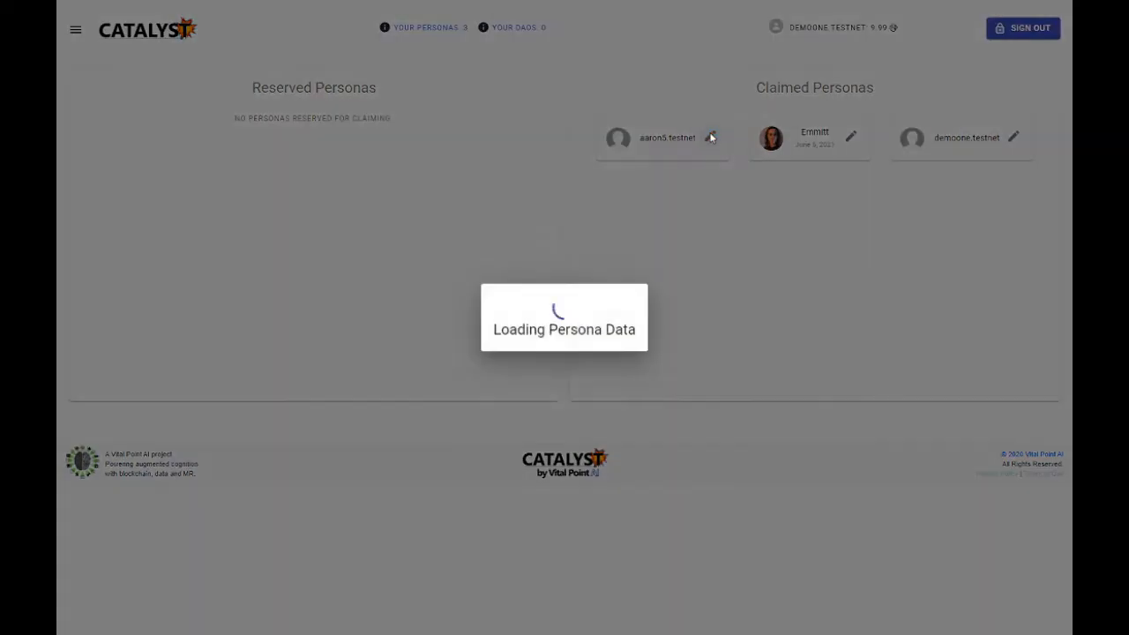
{"action": "type", "text": "Aaron"}
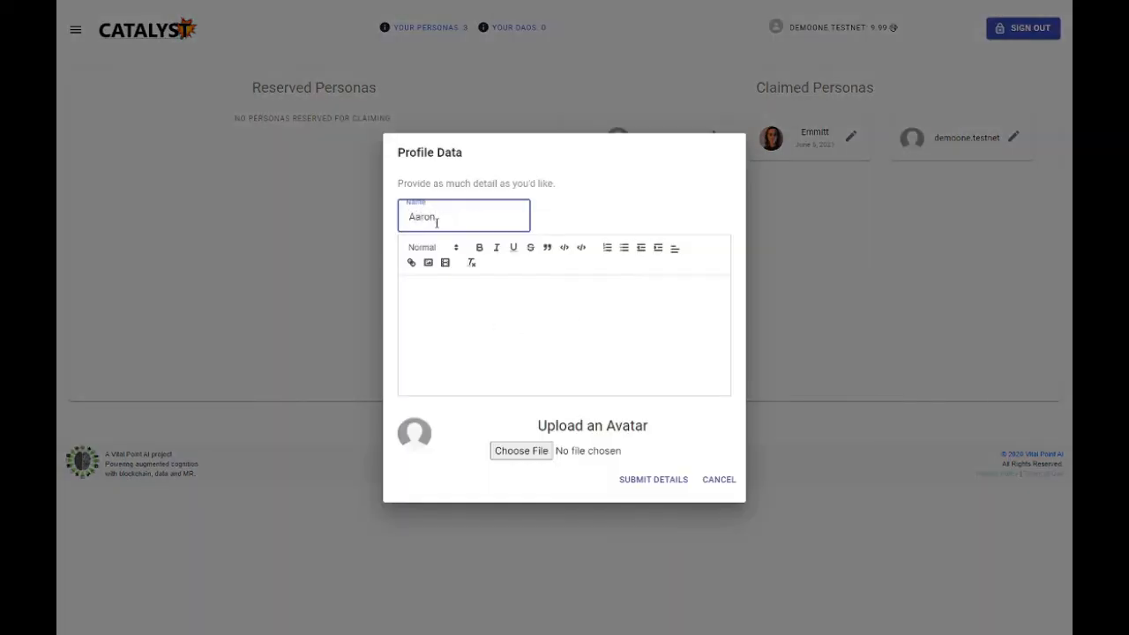
{"action": "left_click", "coordinate": [451, 280]}
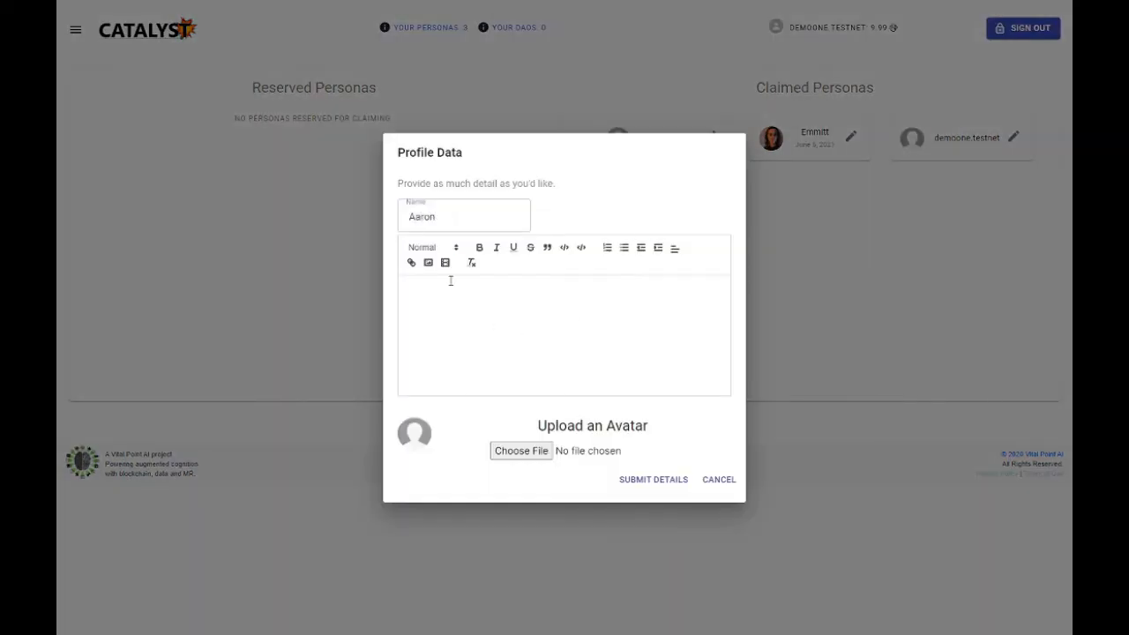
{"action": "type", "text": "Hello, my name is Aaron"}
{"action": "left_click", "coordinate": [521, 452]}
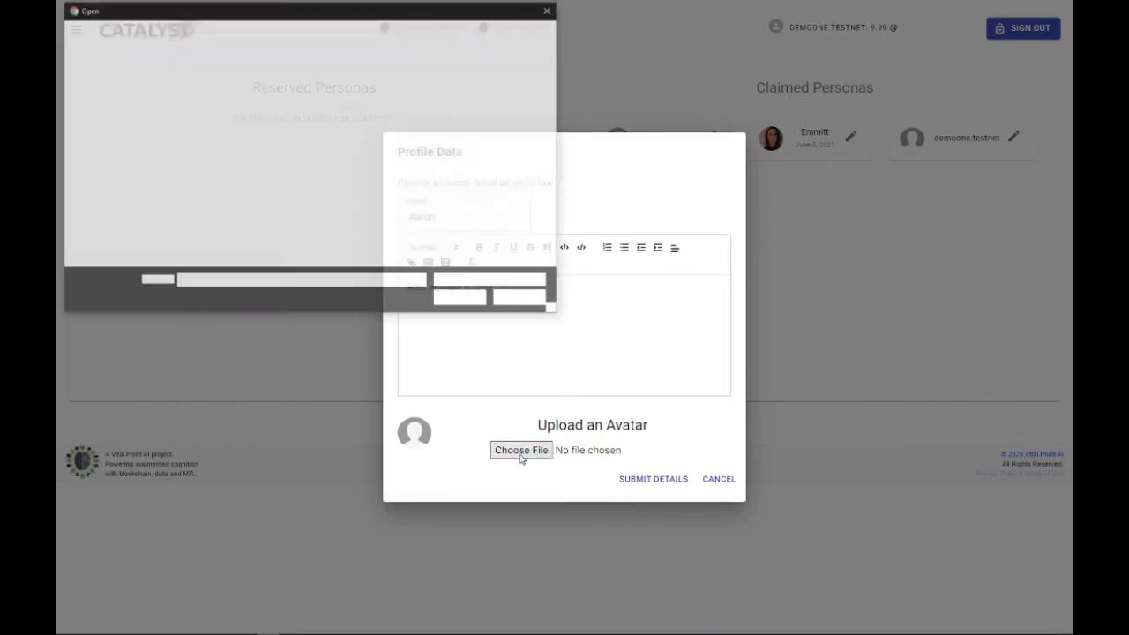
{"action": "left_click", "coordinate": [394, 98]}
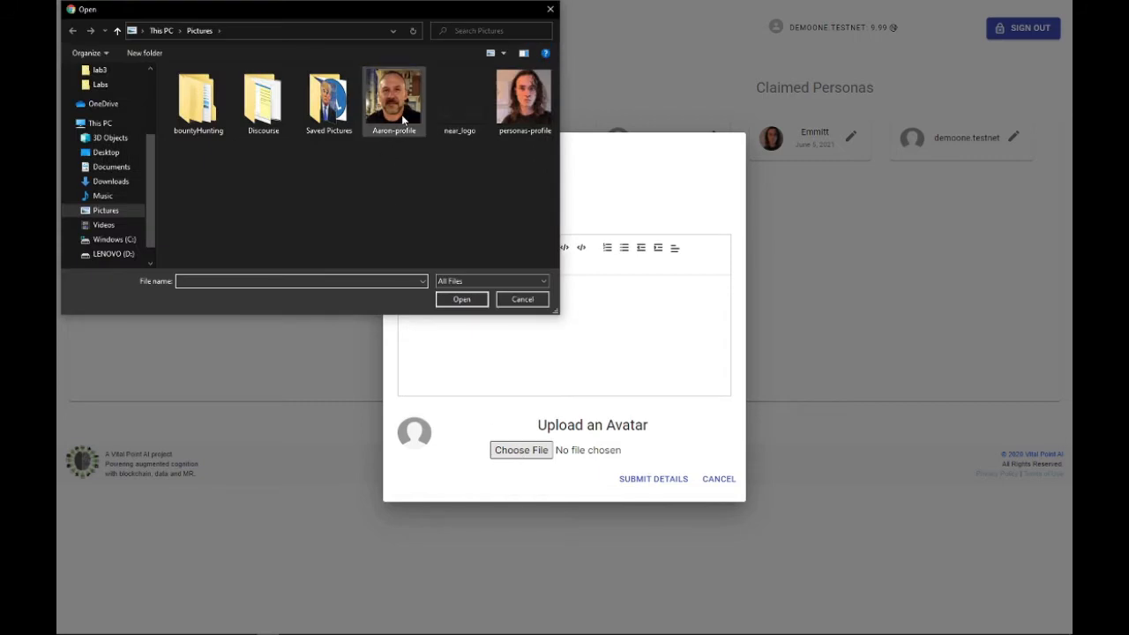
{"action": "left_click", "coordinate": [472, 301]}
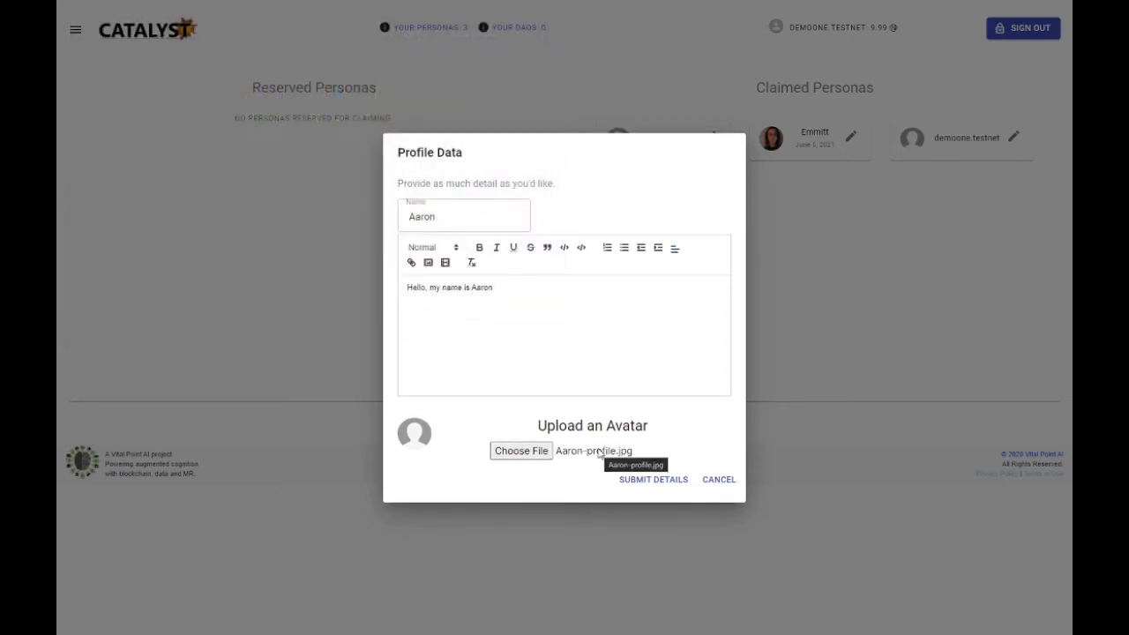
{"action": "left_click", "coordinate": [667, 481]}
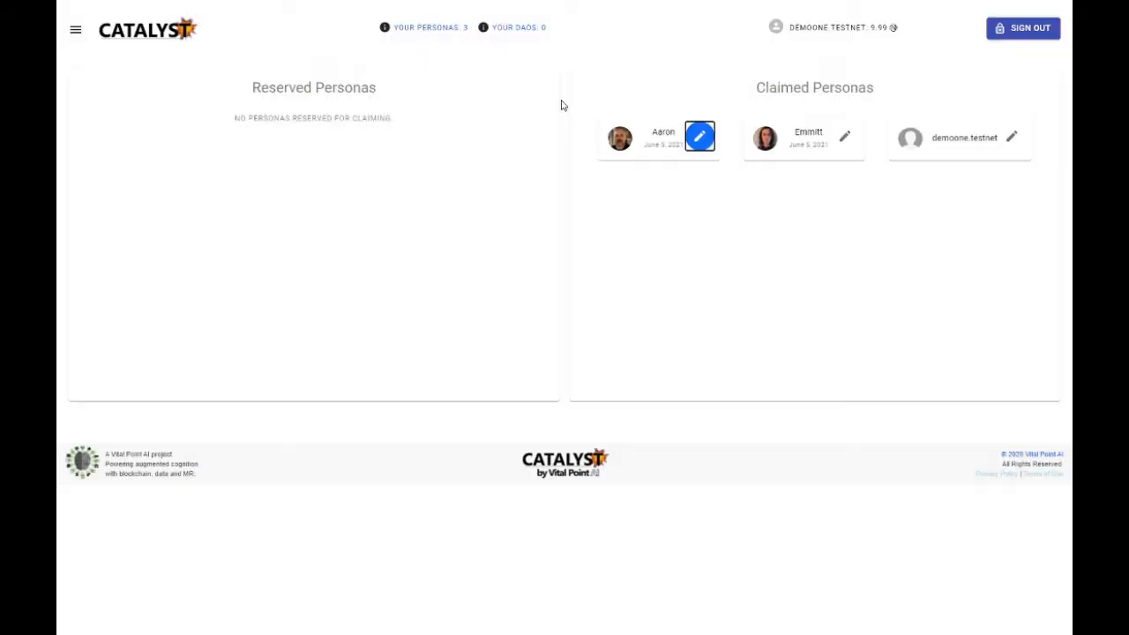
Step: Sign out and sign back in with the newly created persona's wallet account
{"action": "left_click", "coordinate": [1026, 31]}
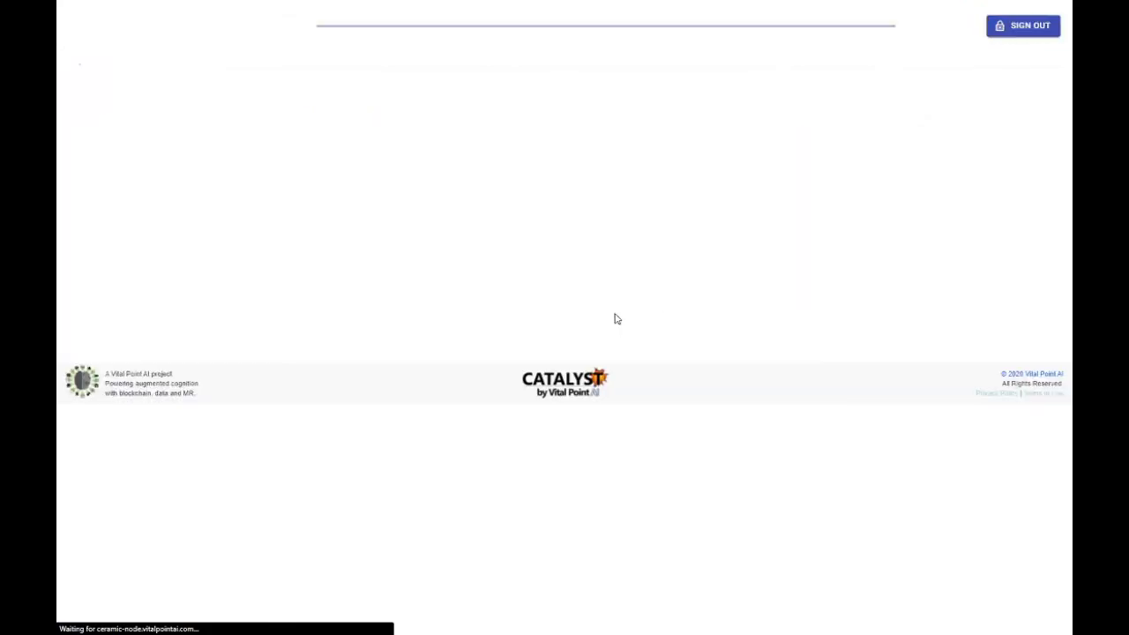
{"action": "left_click", "coordinate": [986, 24]}
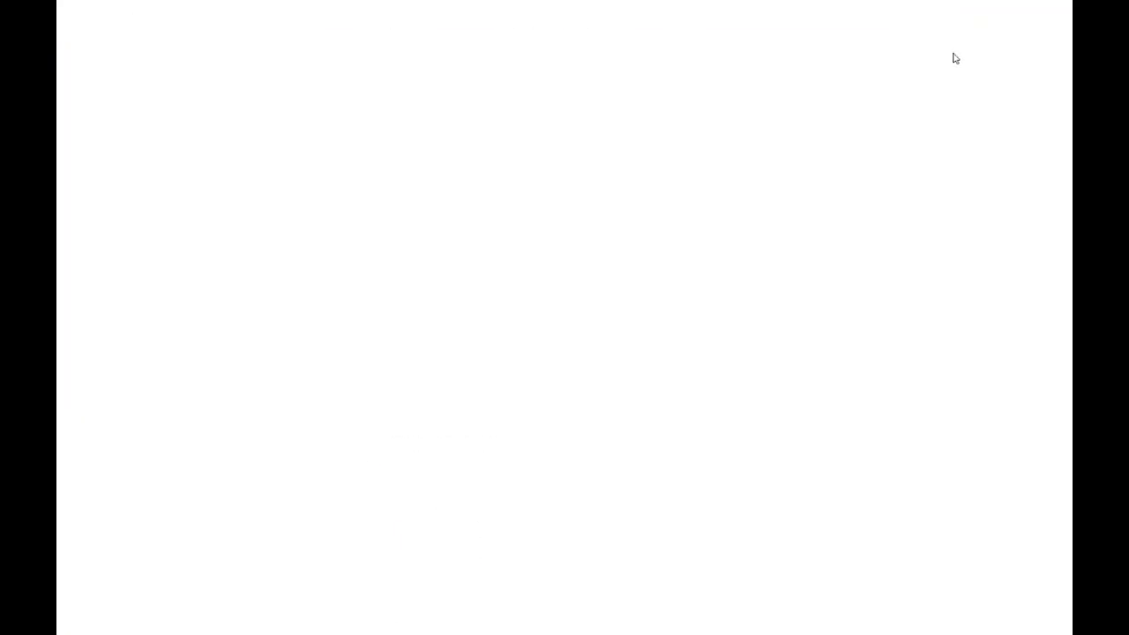
{"action": "left_click", "coordinate": [560, 347]}
{"action": "scroll", "coordinate": [557, 295], "scroll_direction": "down", "scroll_amount": 5}
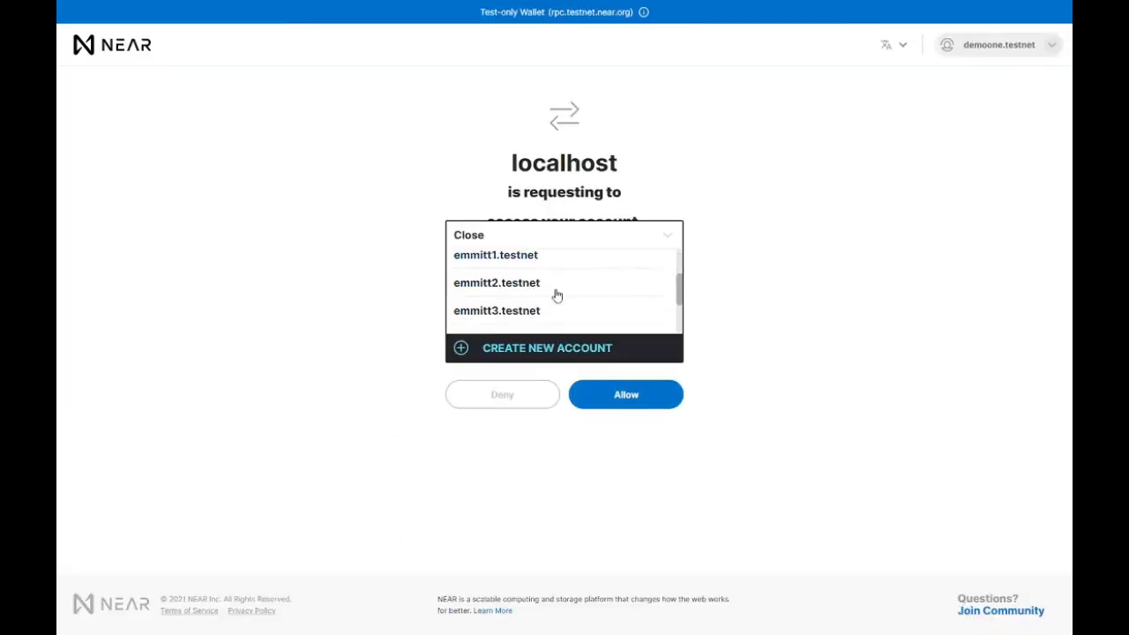
{"action": "left_click", "coordinate": [501, 352]}
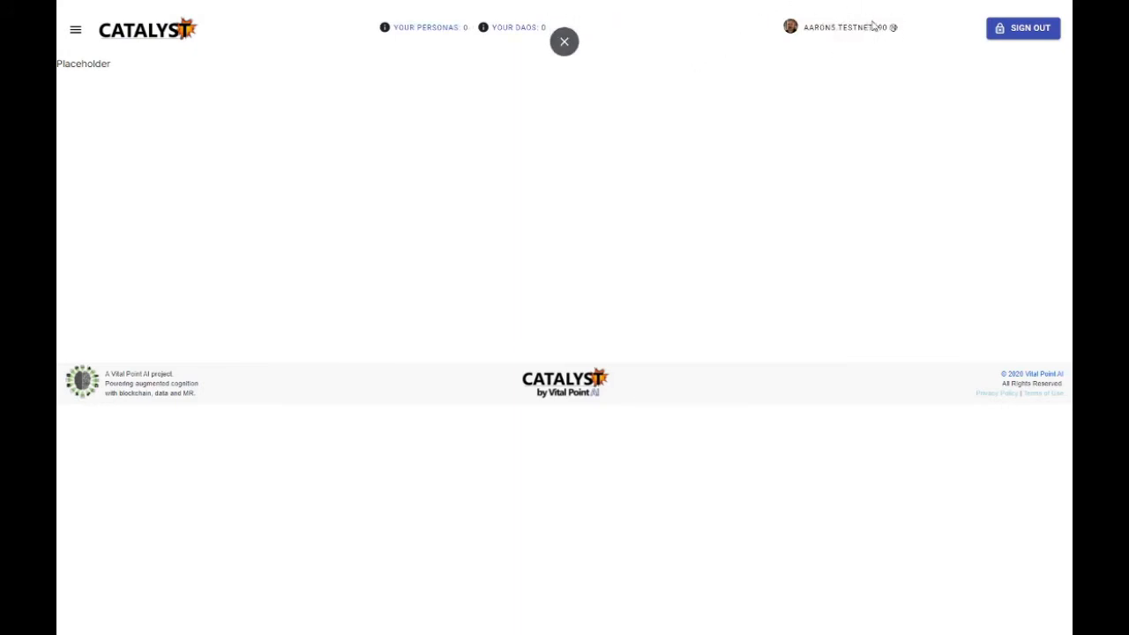
{"action": "left_click_drag", "start_coordinate": [873, 27], "coordinate": [806, 26]}
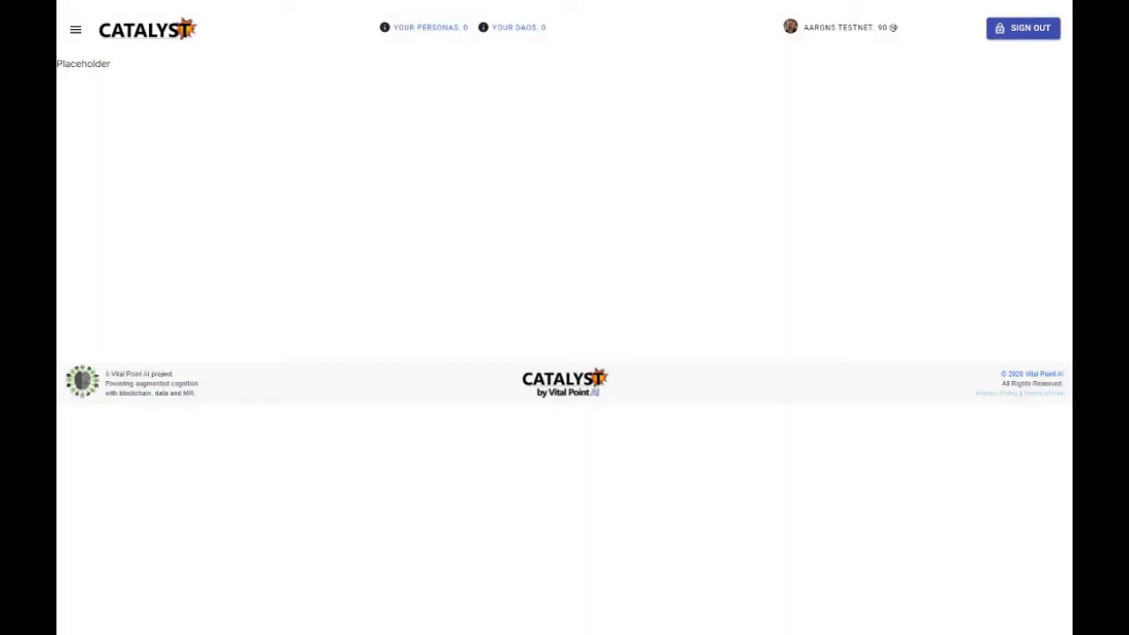
Step: Create a community DAO named nearcommunityfund, accepting the 2 NEAR deposit requirement
{"action": "left_click", "coordinate": [75, 29]}
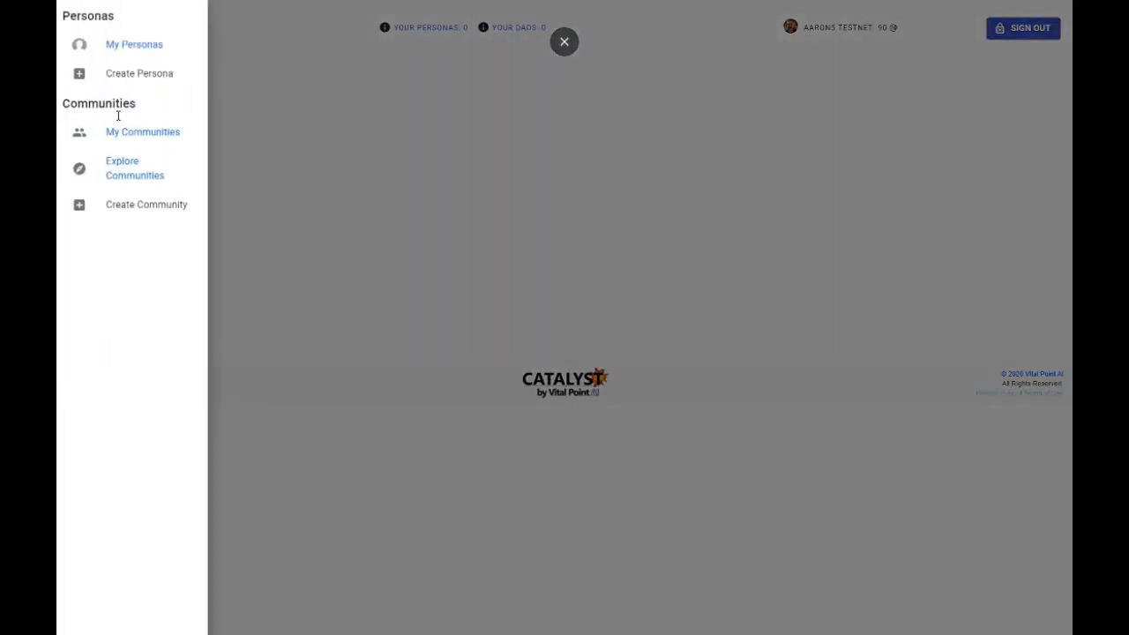
{"action": "left_click", "coordinate": [134, 206]}
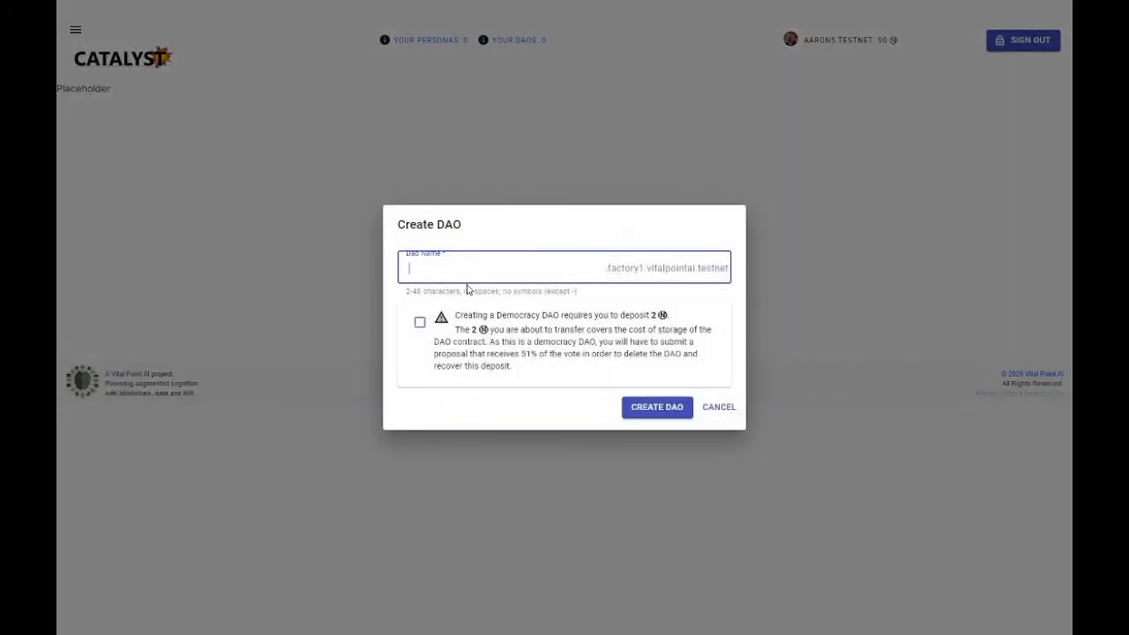
{"action": "type", "text": "nearcommunityfund"}
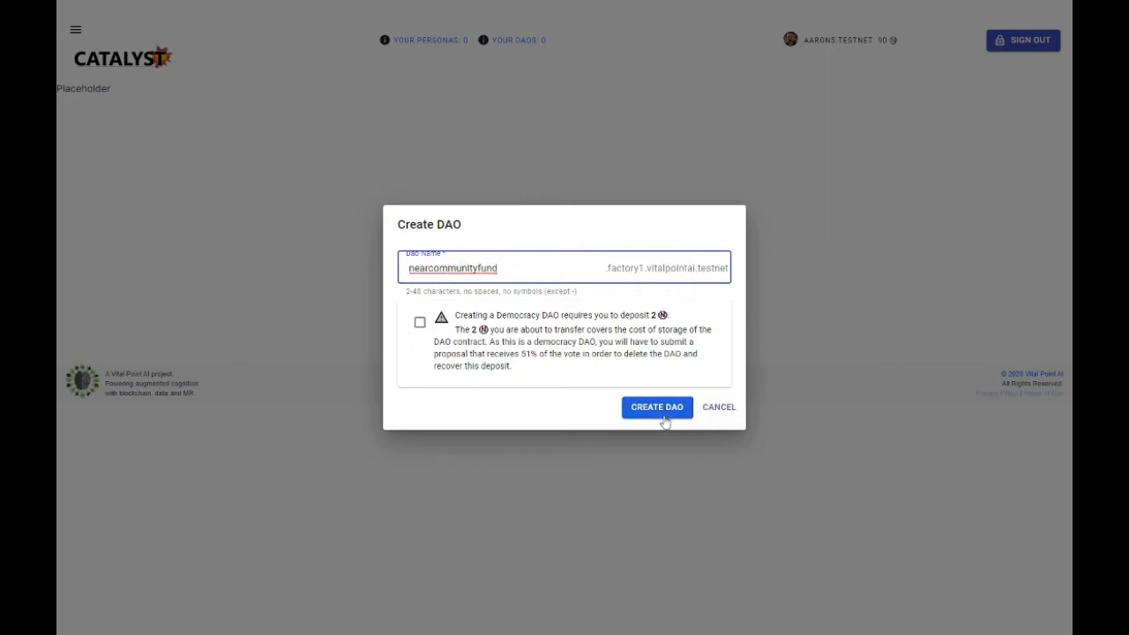
{"action": "left_click", "coordinate": [421, 323]}
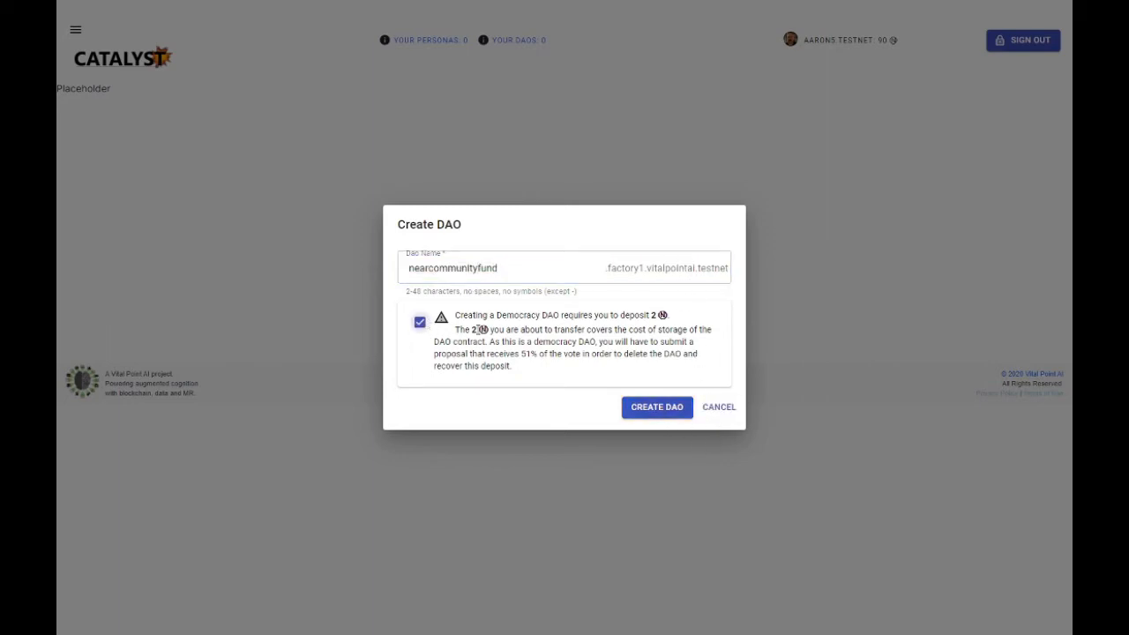
{"action": "left_click", "coordinate": [656, 413]}
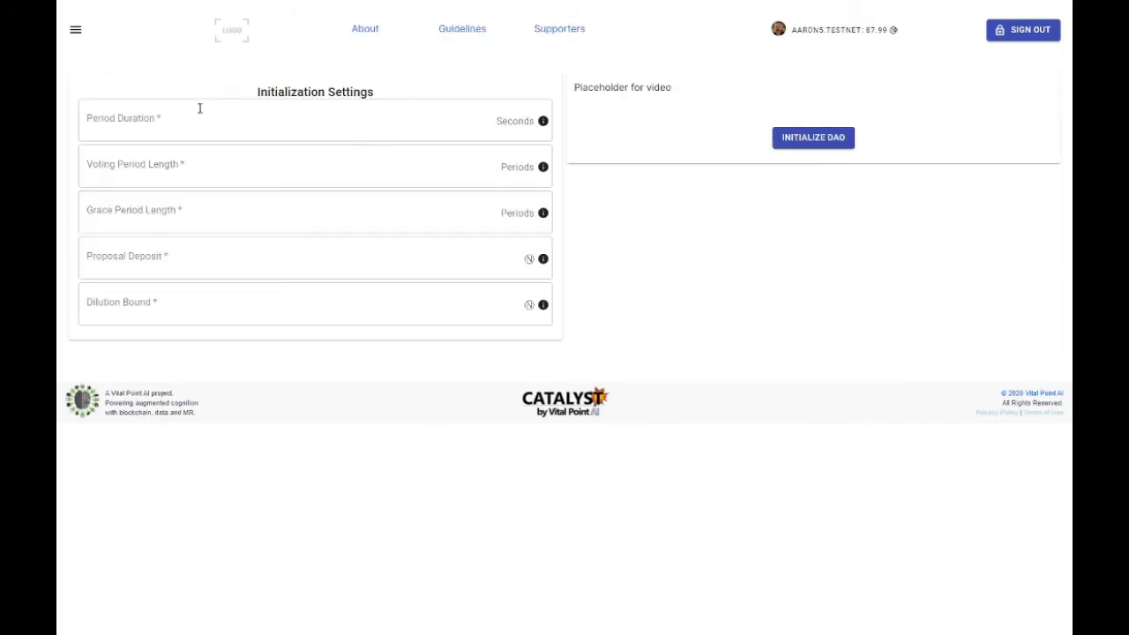
Step: Initialize the DAO with a 20-second period, voting and grace lengths of 2 periods, proposal deposit 1 and dilution bound 3, and authorize it in the wallet
{"action": "left_click", "coordinate": [199, 108]}
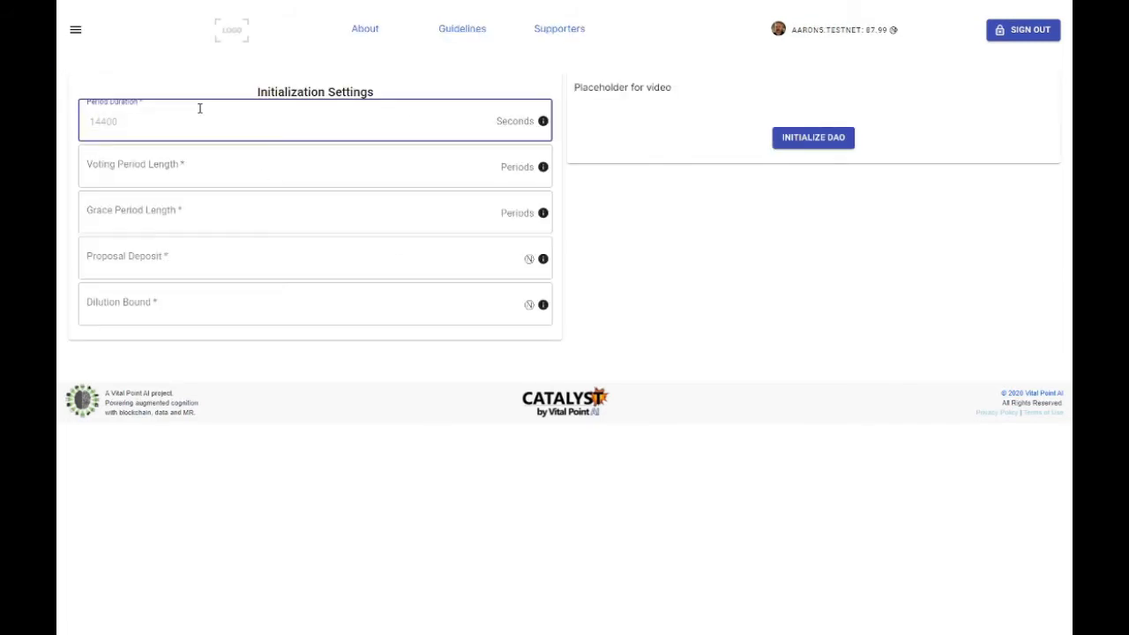
{"action": "type", "text": "20"}
{"action": "left_click", "coordinate": [191, 170]}
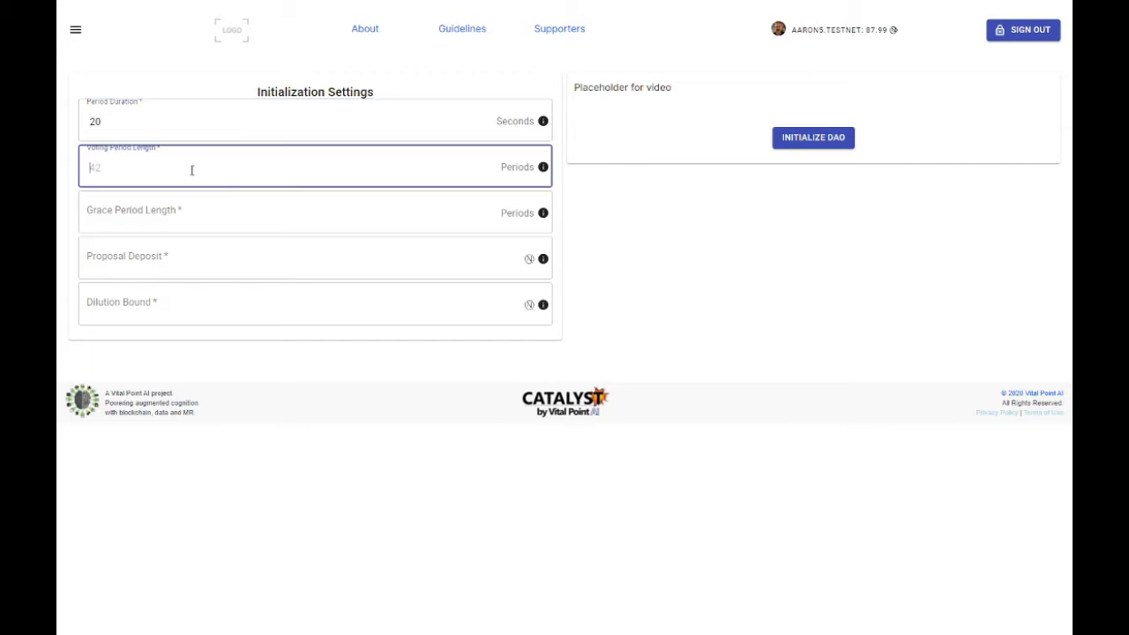
{"action": "left_click", "coordinate": [167, 212]}
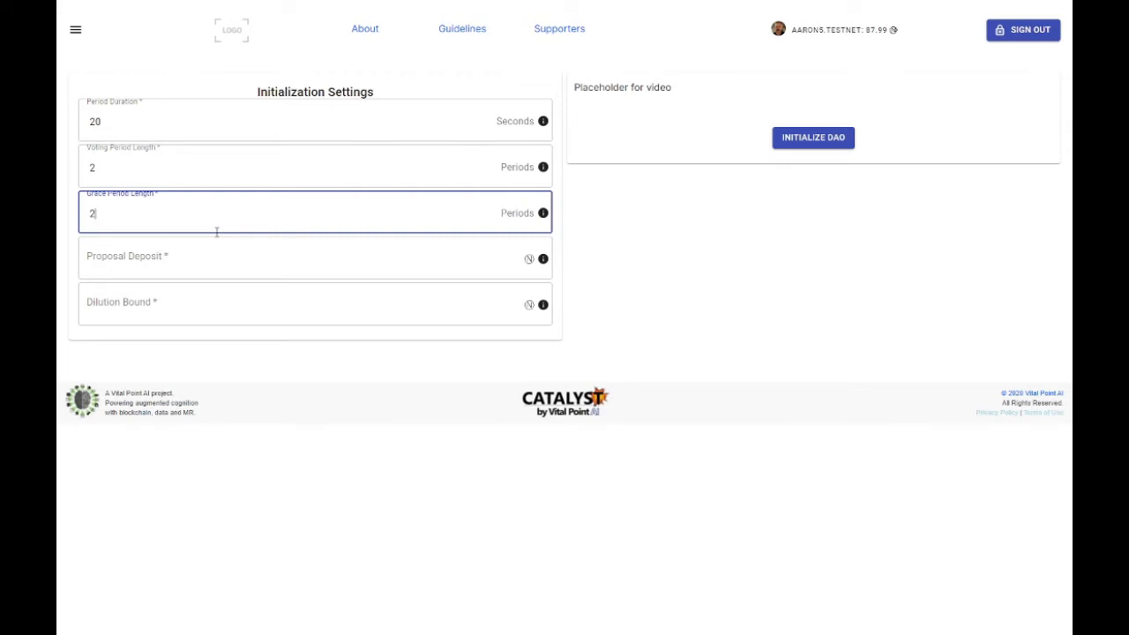
{"action": "left_click", "coordinate": [191, 263]}
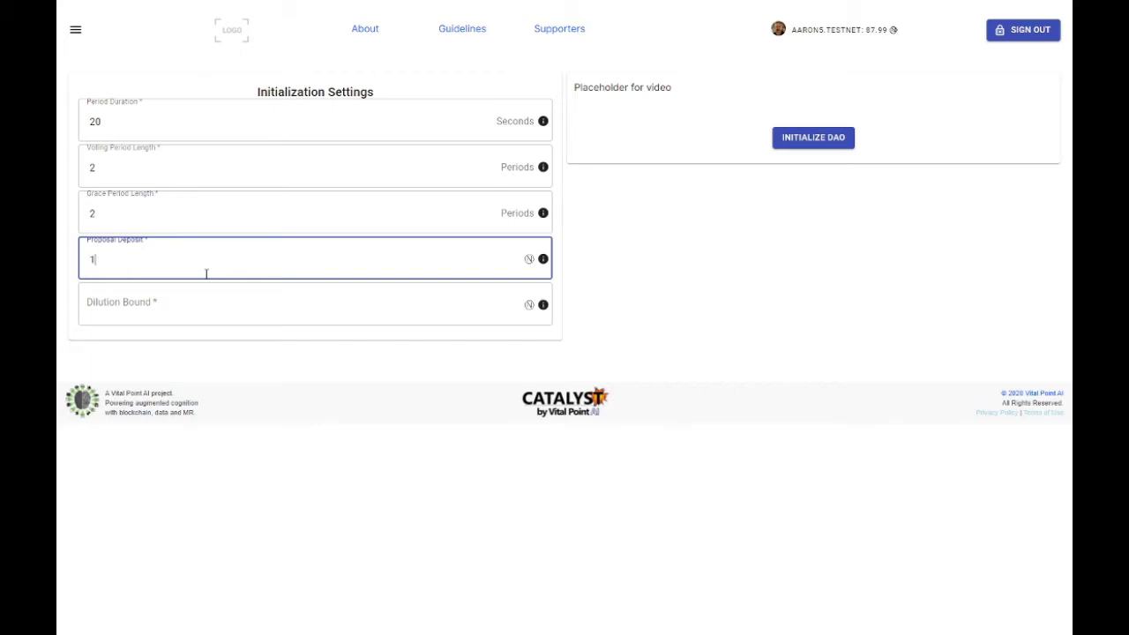
{"action": "left_click", "coordinate": [224, 315]}
{"action": "type", "text": "3"}
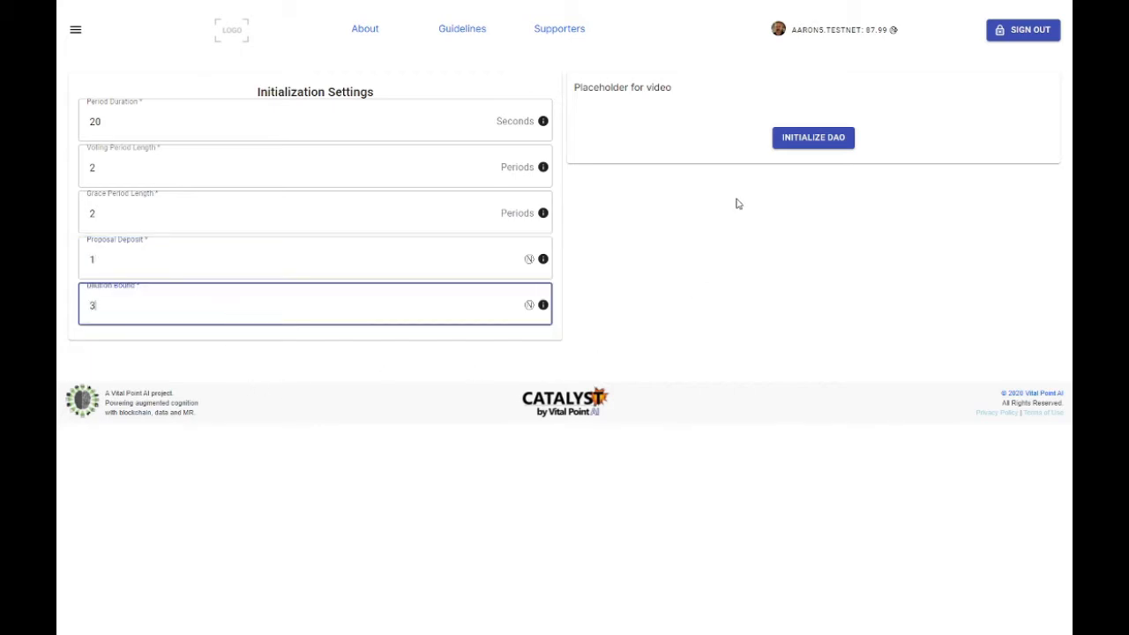
{"action": "left_click", "coordinate": [800, 140]}
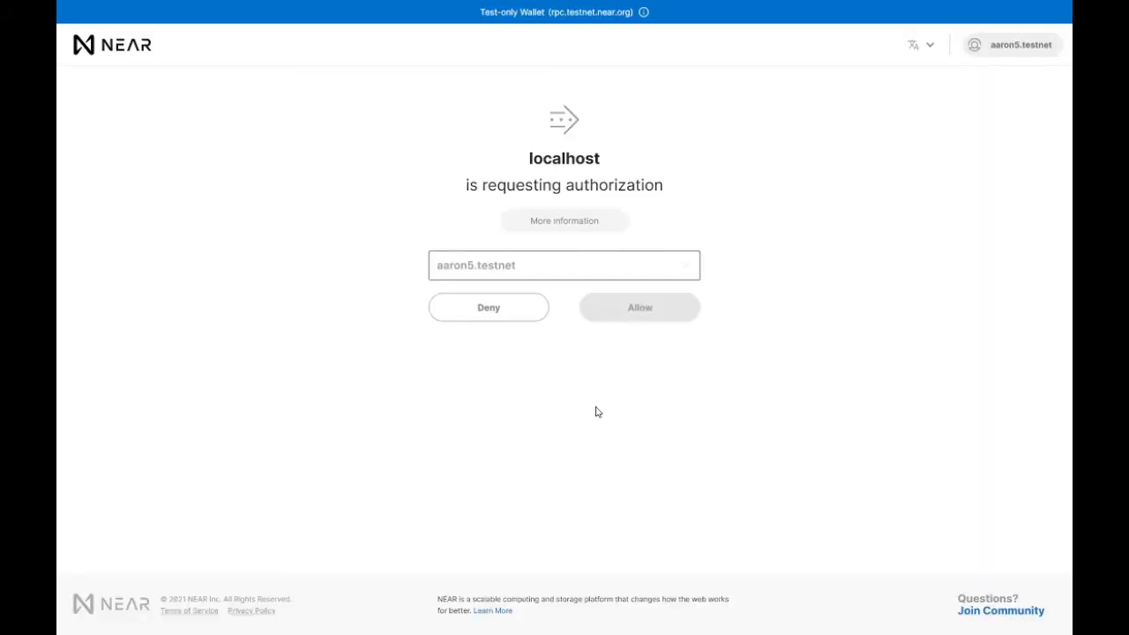
{"action": "left_click", "coordinate": [649, 319]}
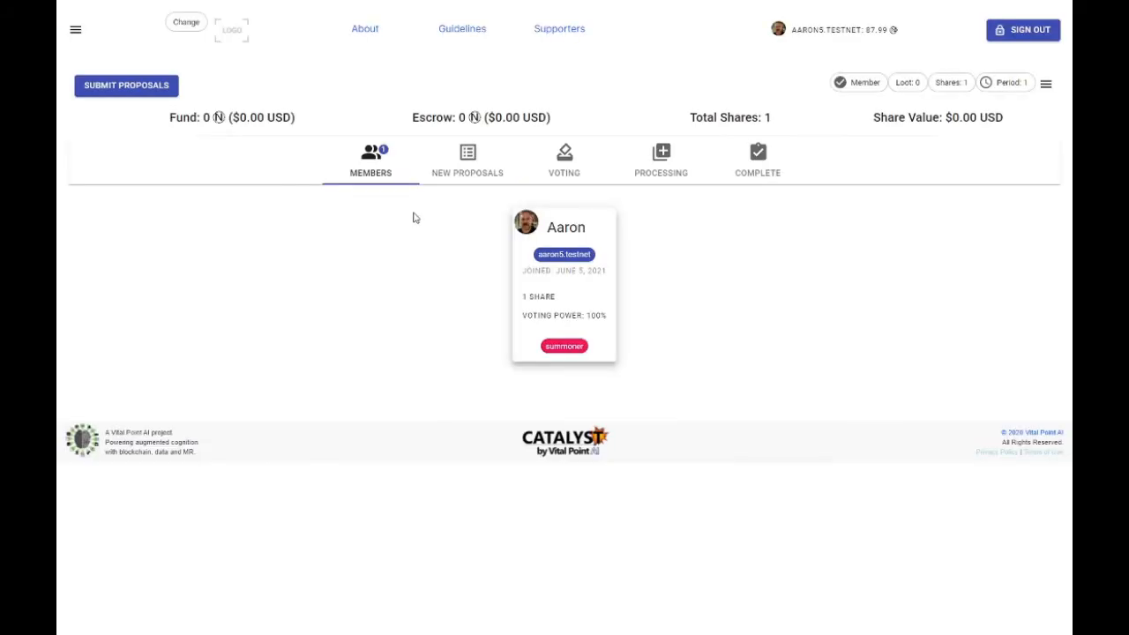
Step: Fill in the DAO profile with the name Near Community Fund, the category Innovation and the description "Near community fund"
{"action": "left_click", "coordinate": [185, 24]}
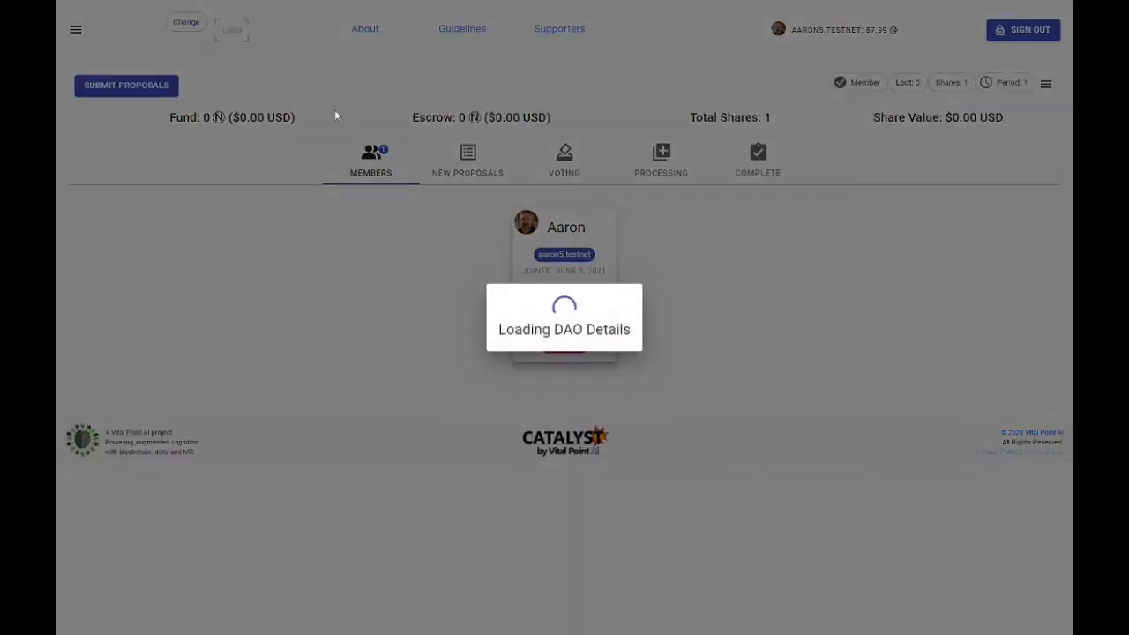
{"action": "left_click", "coordinate": [454, 185]}
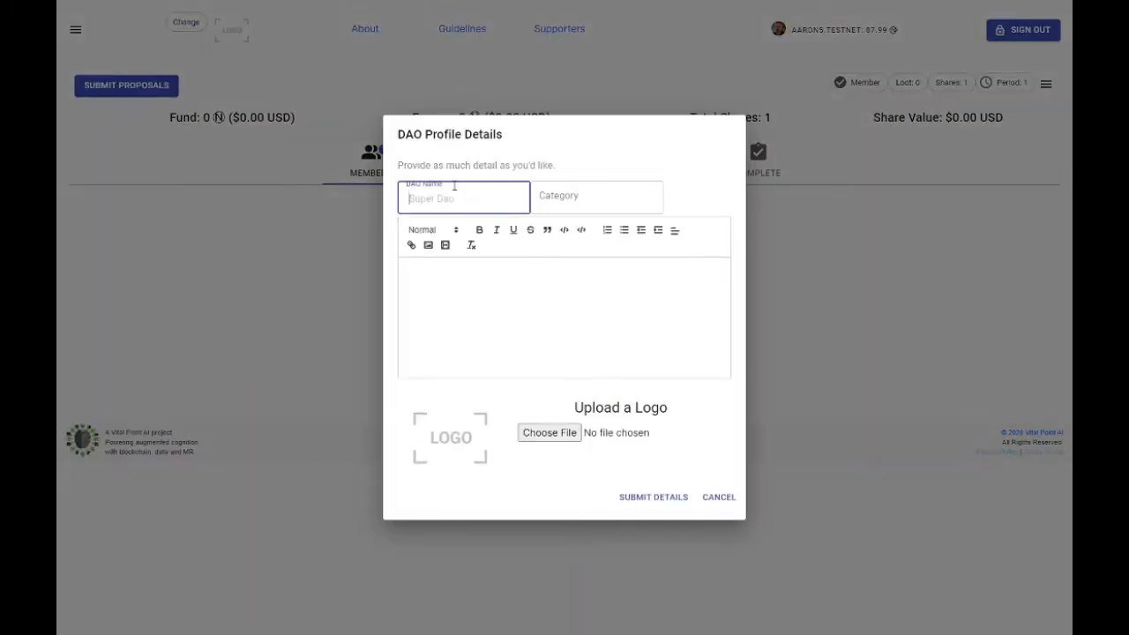
{"action": "type", "text": "Neer Community Fund"}
{"action": "left_click", "coordinate": [569, 200]}
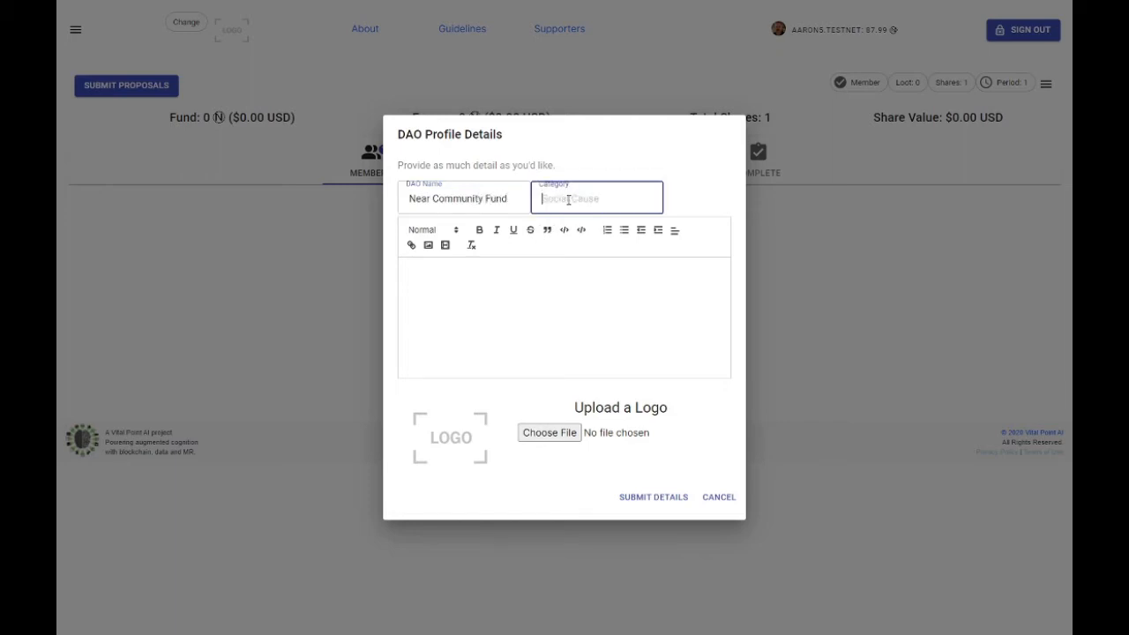
{"action": "type", "text": "Ino"}
{"action": "left_click", "coordinate": [553, 201]}
{"action": "type", "text": "no"}
{"action": "type", "text": "-"}
{"action": "key", "text": "BackSpace"}
{"action": "left_click", "coordinate": [548, 282]}
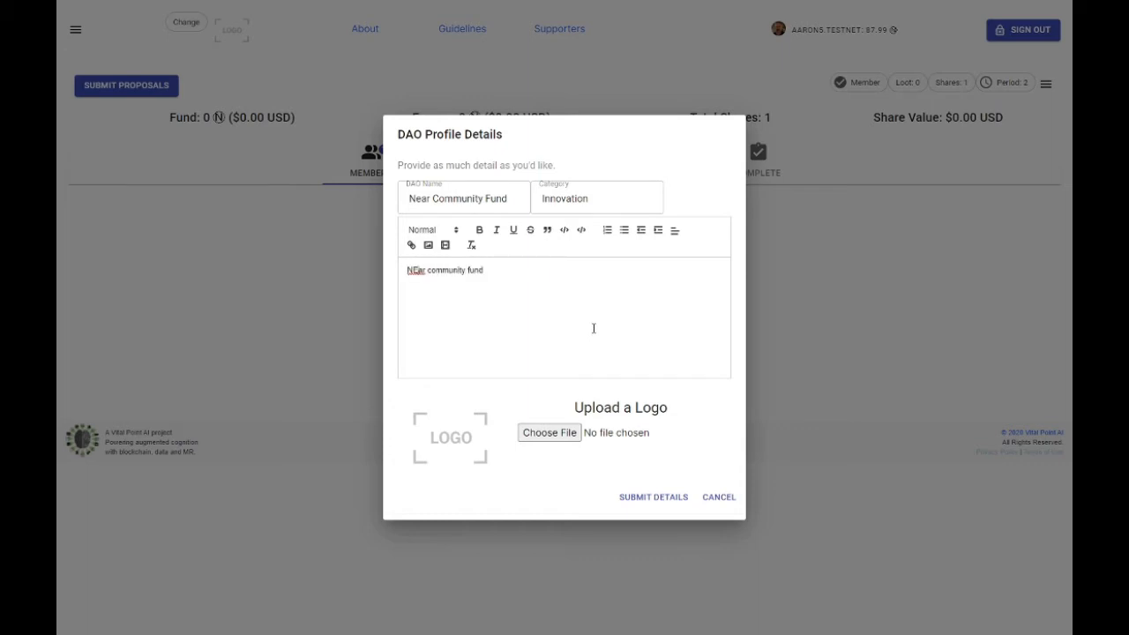
{"action": "key", "text": "BackSpace"}
{"action": "type", "text": "e"}
Step: Upload near_logo.png from the Pictures folder as the DAO's logo and submit the profile details
{"action": "left_click", "coordinate": [546, 434]}
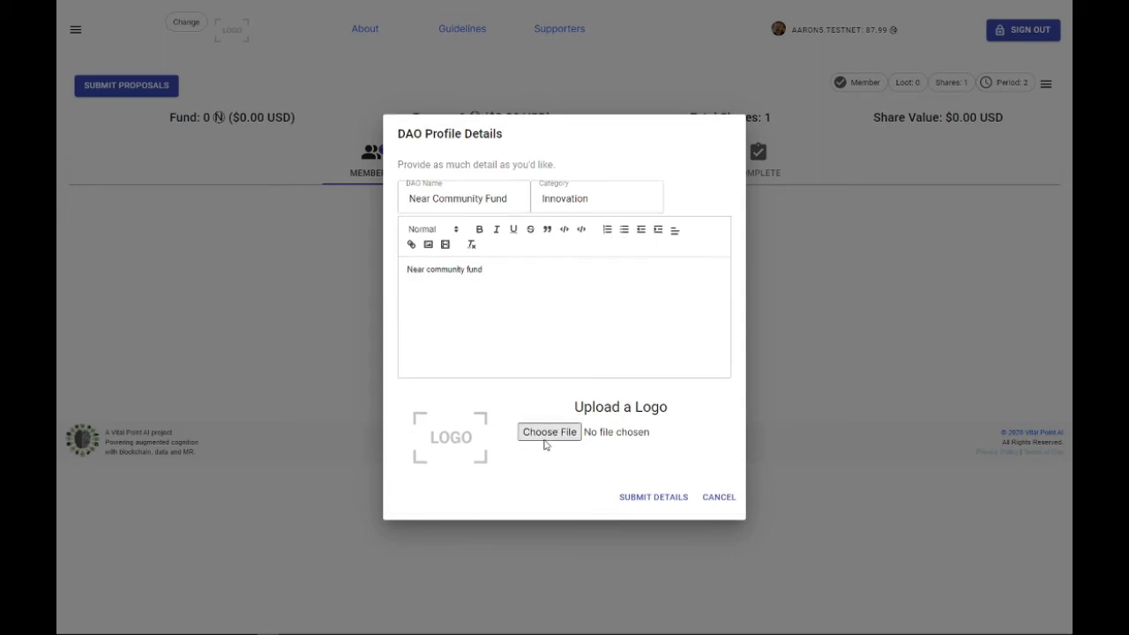
{"action": "left_click", "coordinate": [459, 101]}
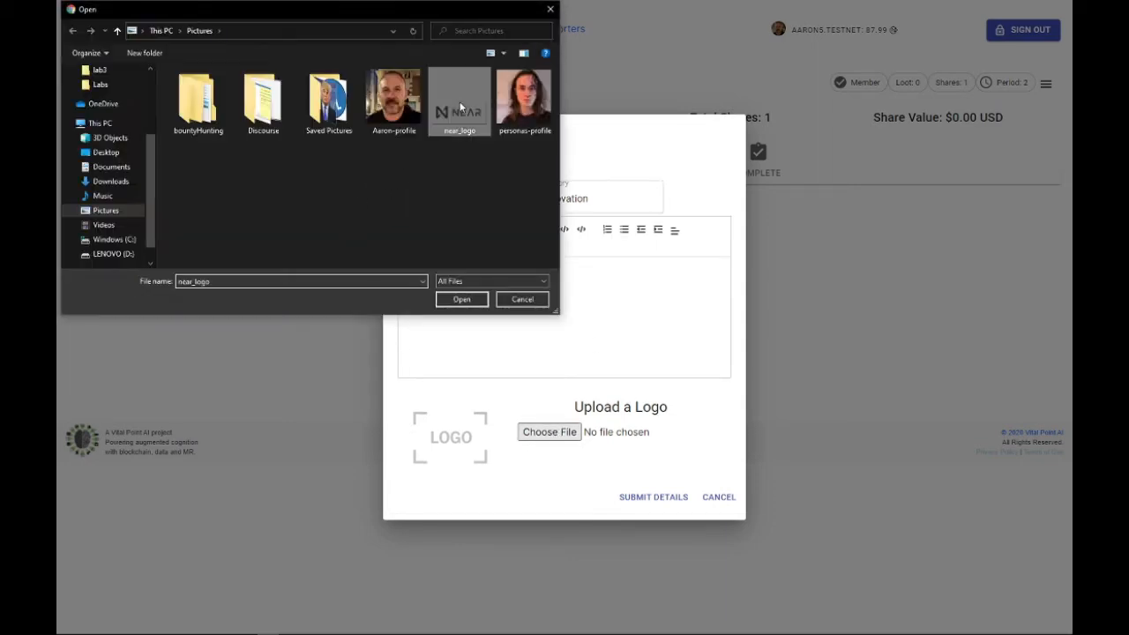
{"action": "left_click", "coordinate": [477, 301]}
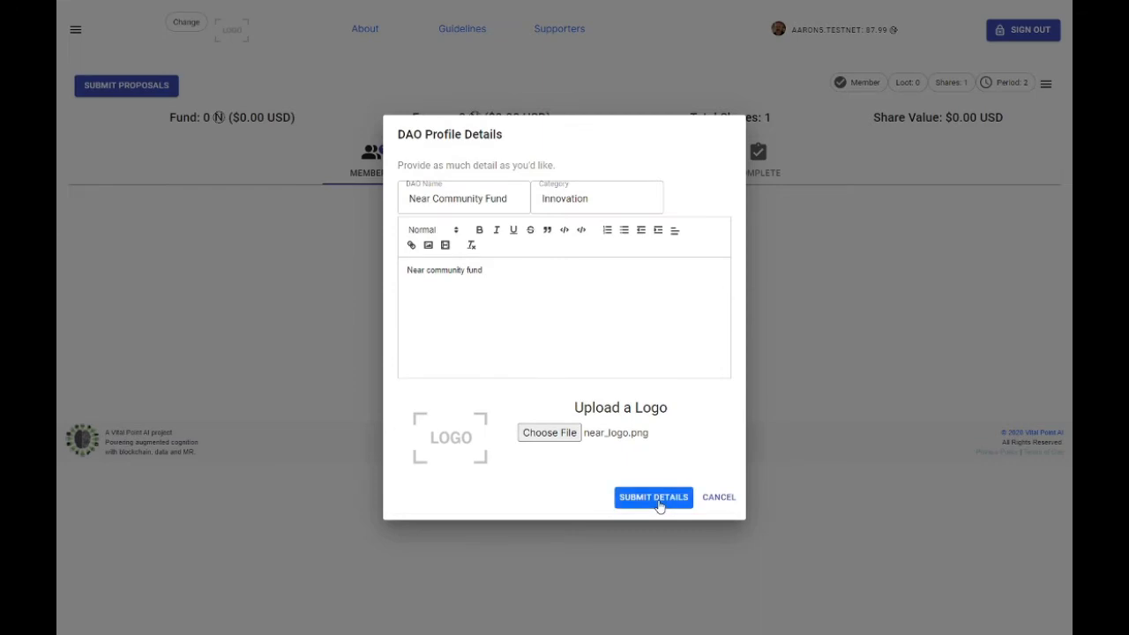
{"action": "left_click", "coordinate": [658, 505]}
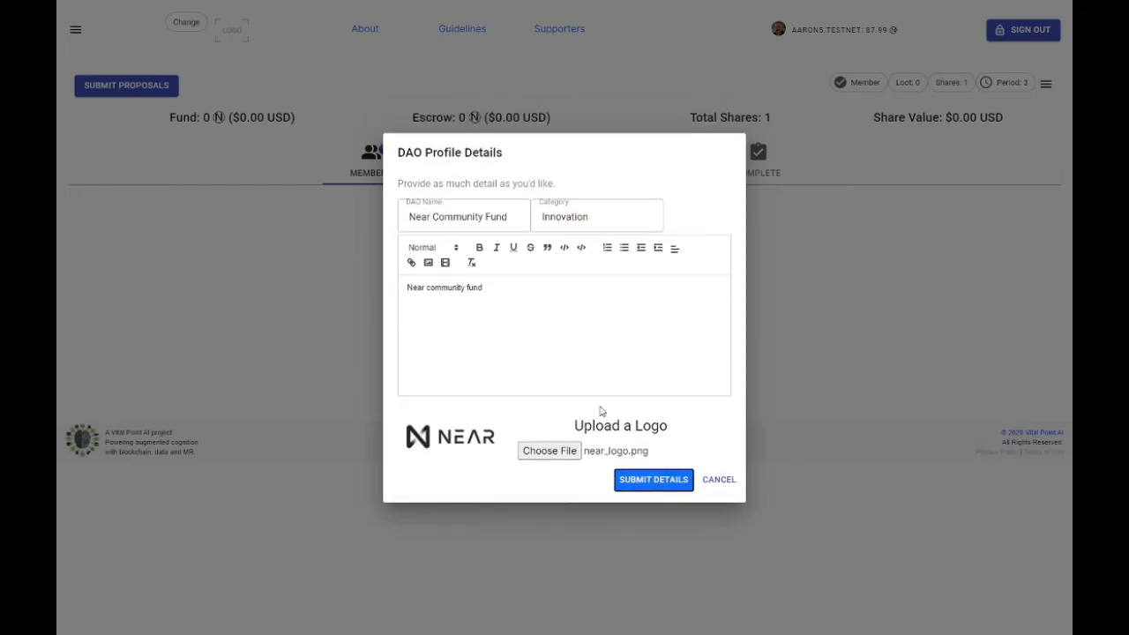
{"action": "left_click", "coordinate": [657, 485]}
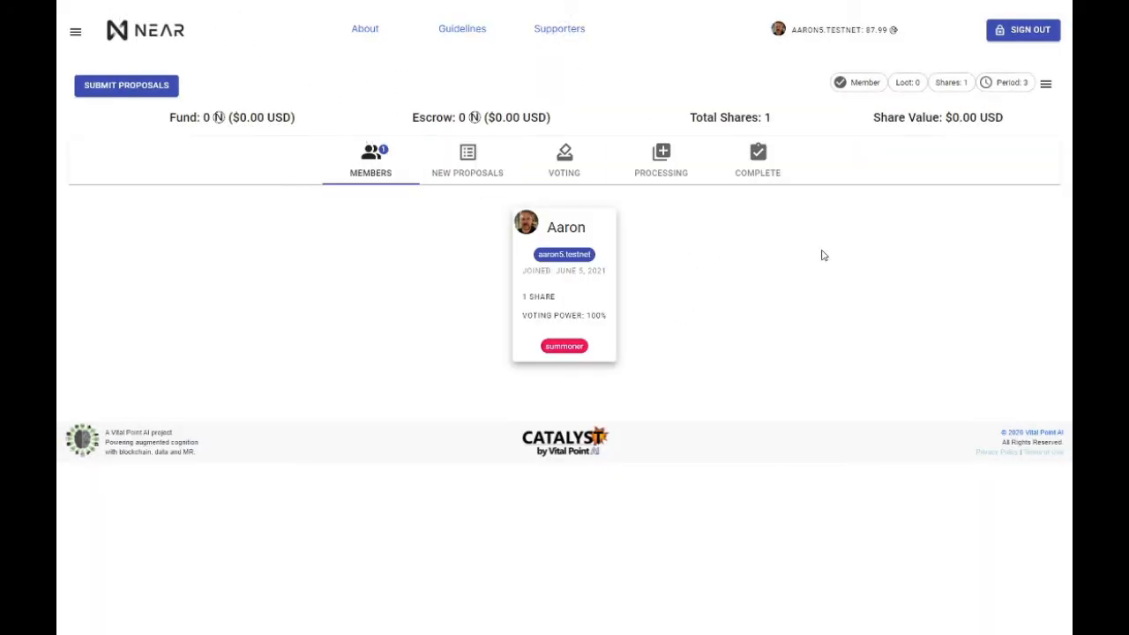
{"action": "left_click", "coordinate": [400, 174]}
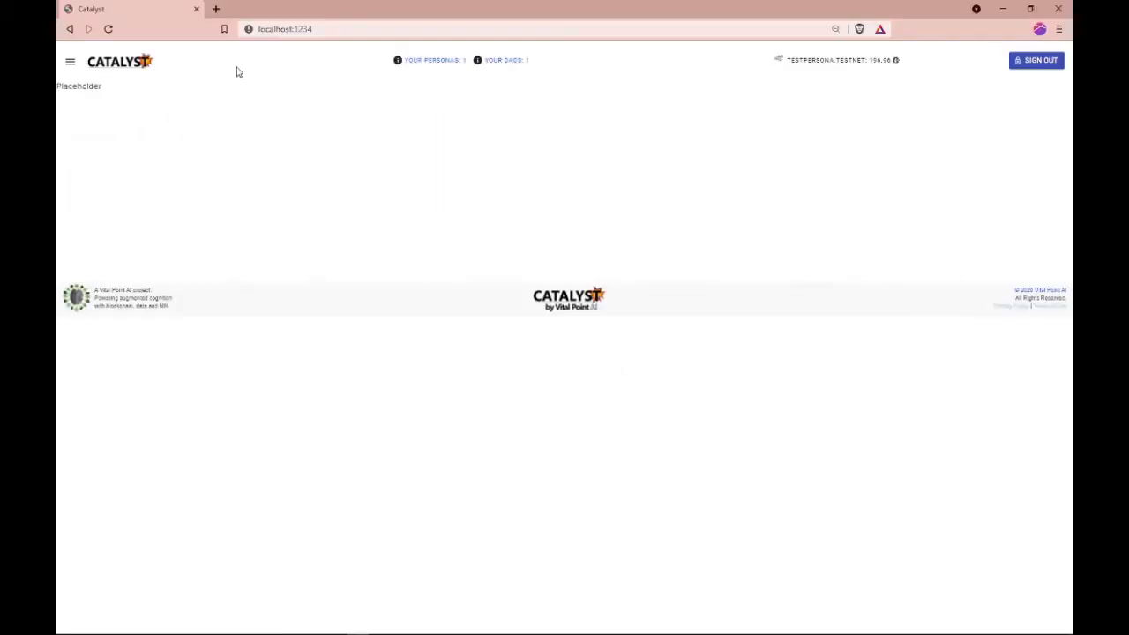
Step: Search the communities listing for "Near" and visit the Near Community Fund DAO from the test persona's account
{"action": "left_click", "coordinate": [71, 62]}
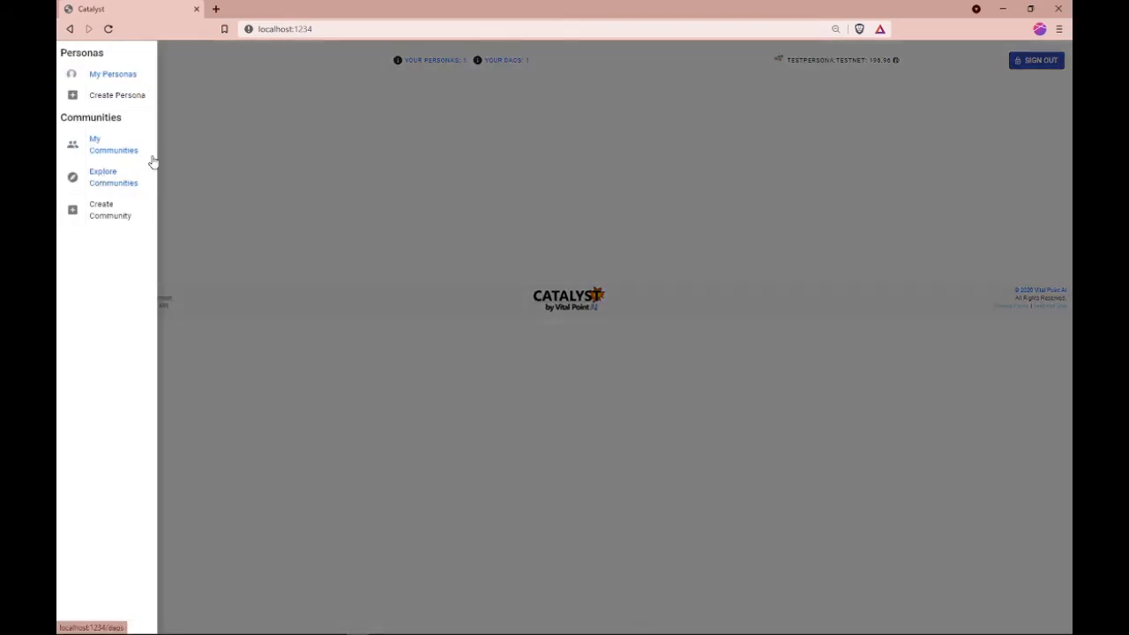
{"action": "left_click", "coordinate": [108, 177]}
{"action": "left_click", "coordinate": [558, 229]}
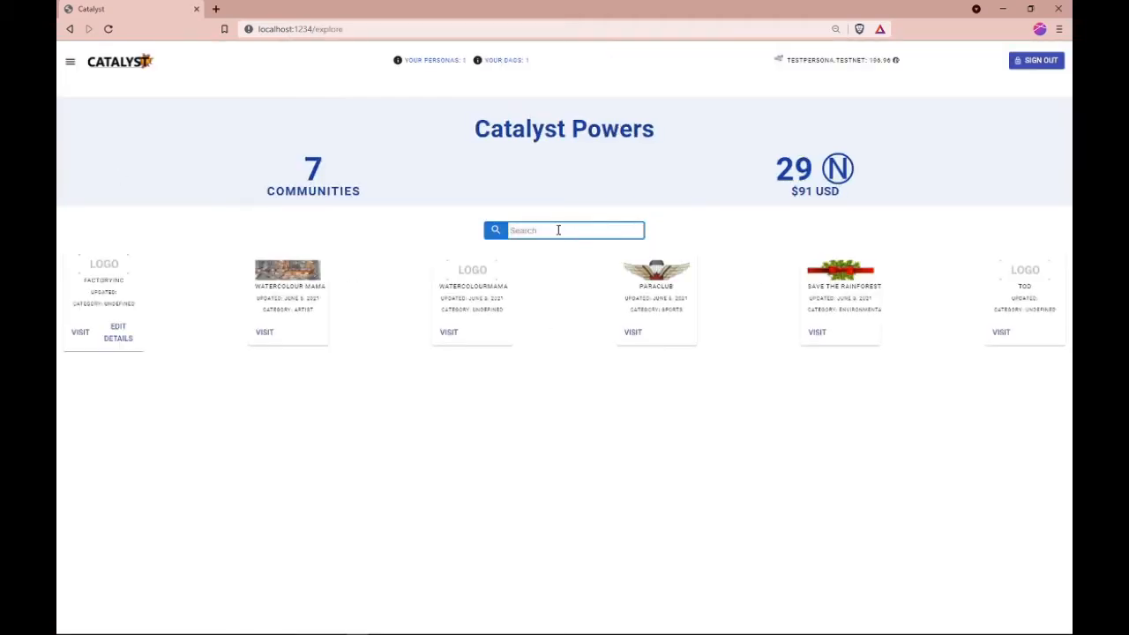
{"action": "type", "text": "NEar"}
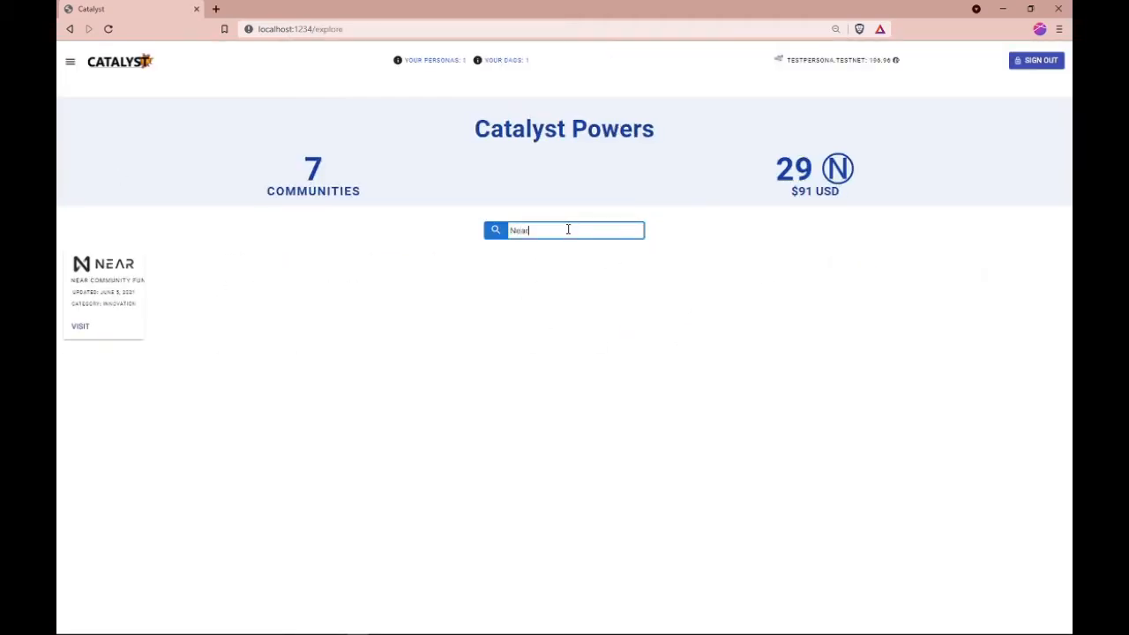
{"action": "left_click", "coordinate": [78, 326]}
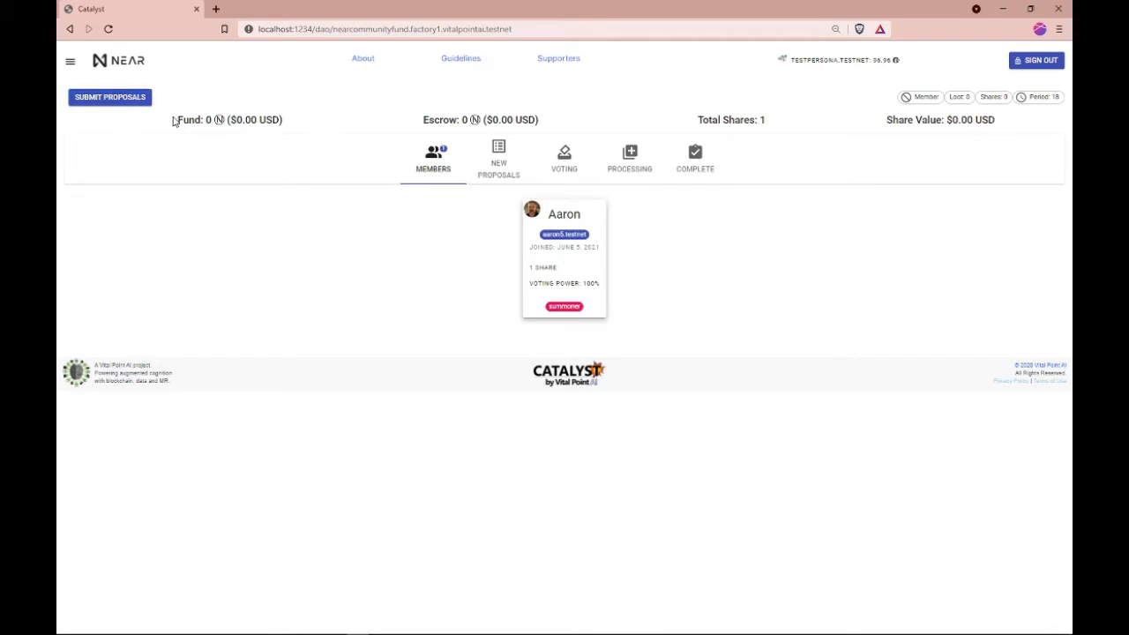
Step: Donate 90 NEAR to the community fund, accepting the donation terms and authorizing the transfer in the wallet
{"action": "left_click", "coordinate": [139, 99]}
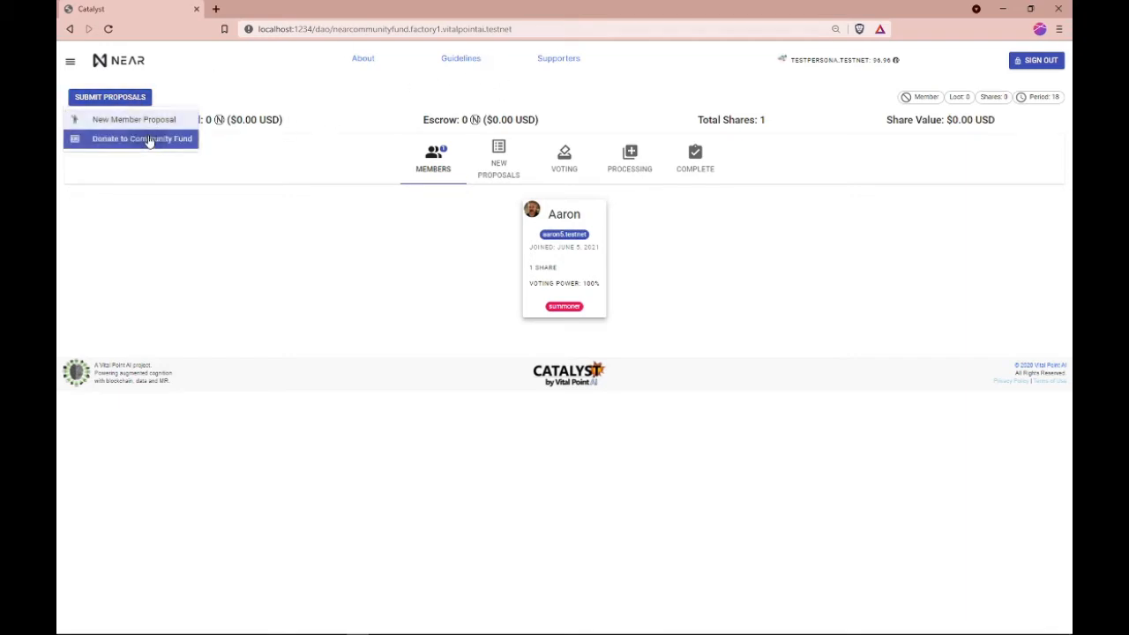
{"action": "left_click", "coordinate": [150, 139]}
{"action": "left_click", "coordinate": [520, 312]}
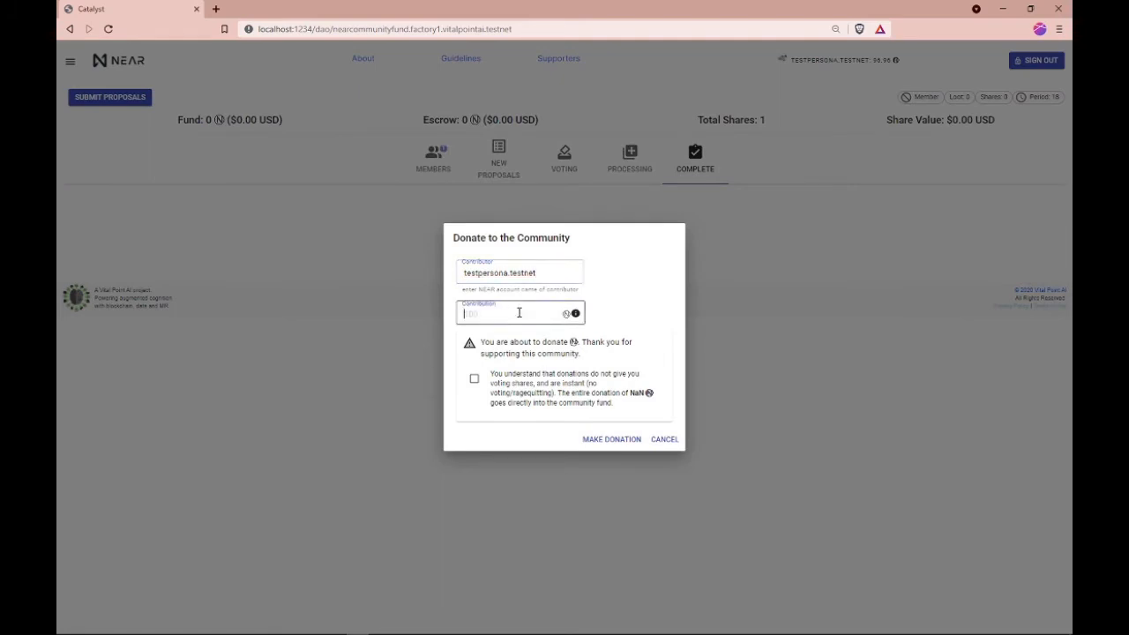
{"action": "type", "text": "90"}
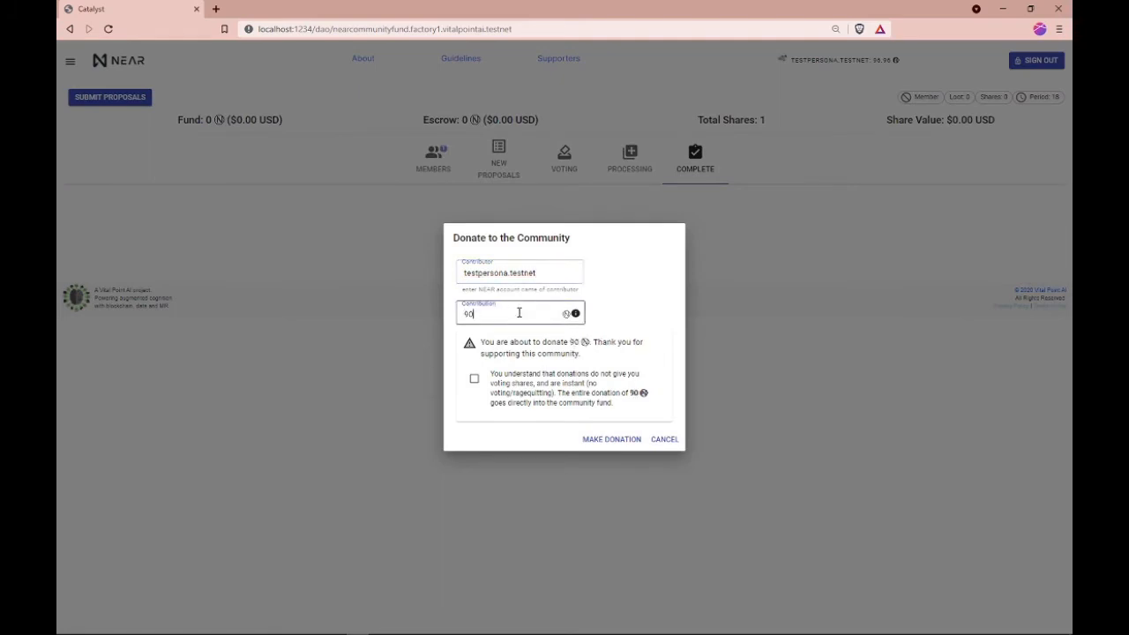
{"action": "left_click", "coordinate": [473, 378]}
{"action": "left_click", "coordinate": [642, 441]}
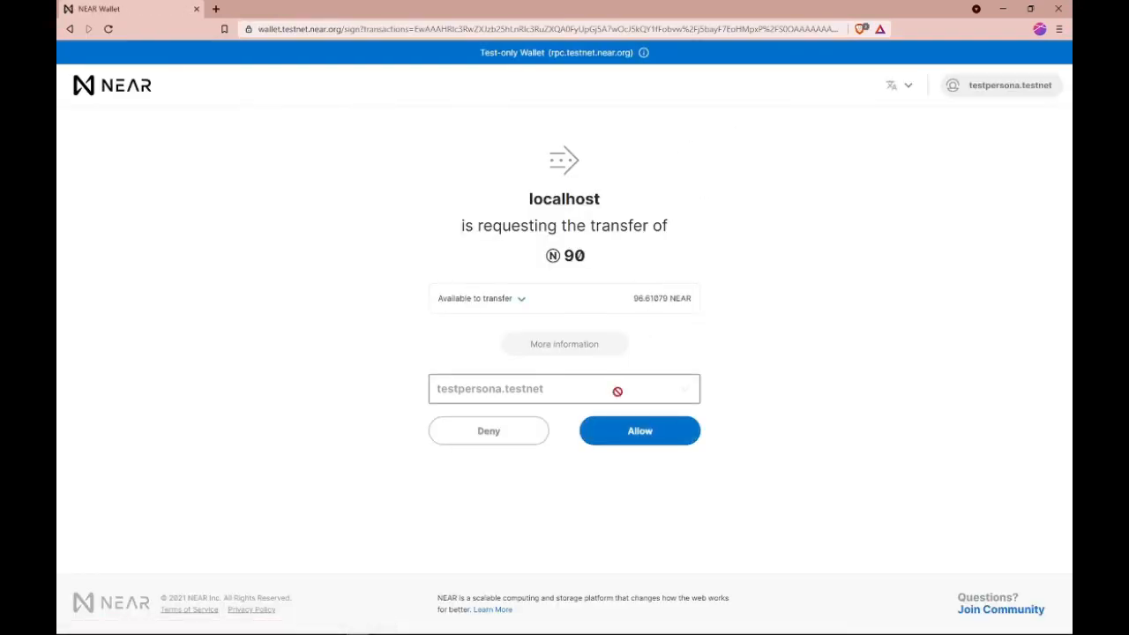
{"action": "left_click", "coordinate": [635, 437]}
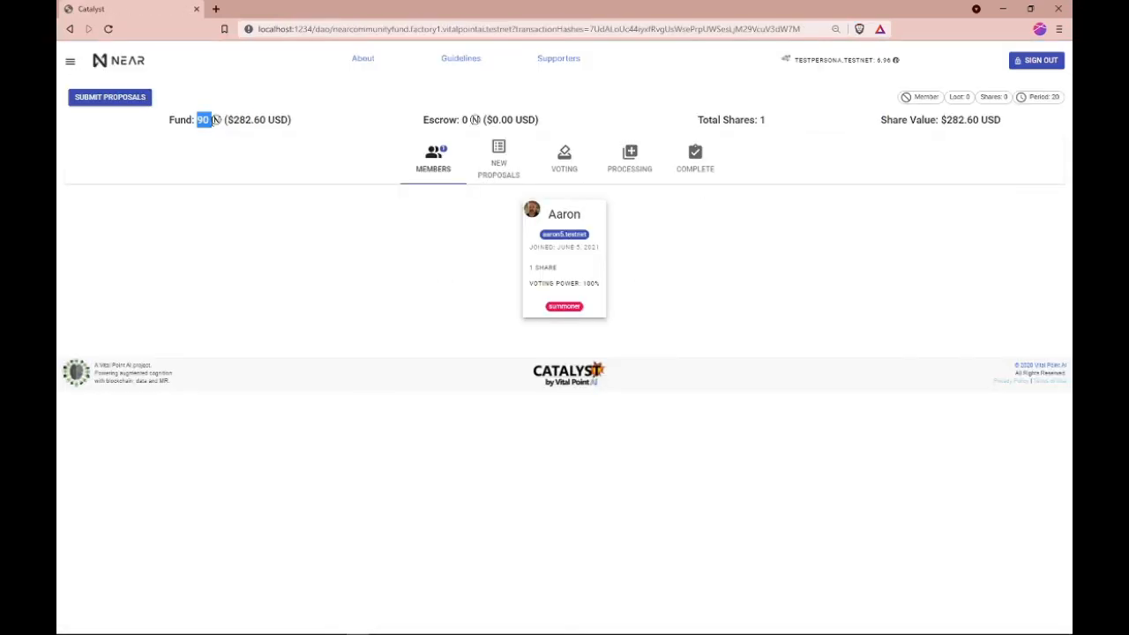
{"action": "left_click", "coordinate": [236, 272]}
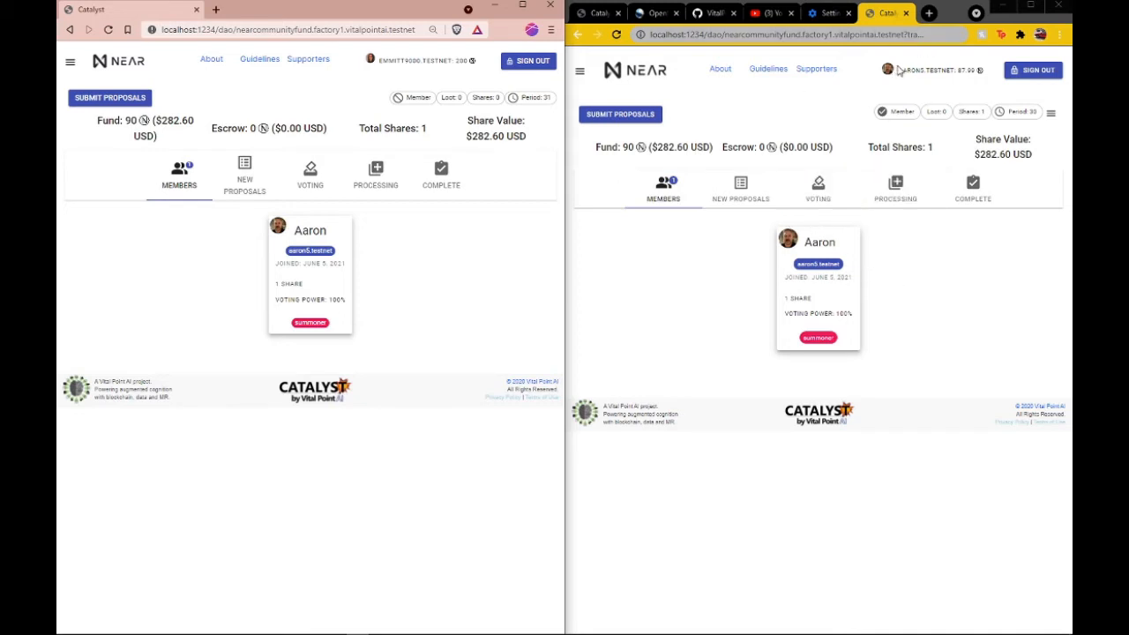
{"action": "left_click_drag", "start_coordinate": [898, 71], "coordinate": [970, 70]}
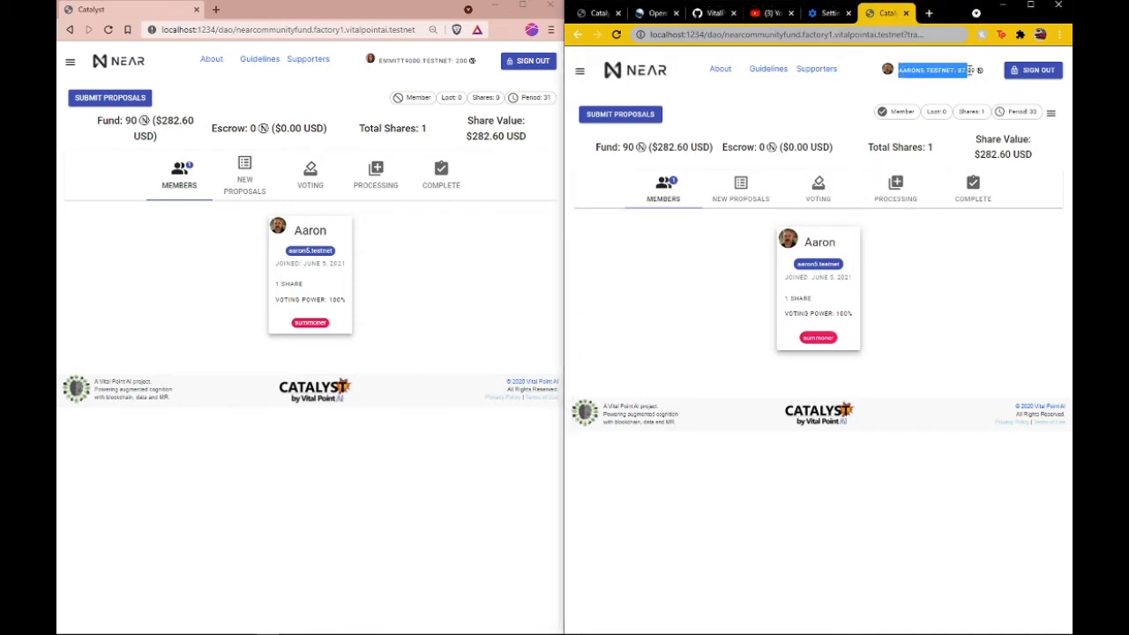
{"action": "triple_click", "coordinate": [381, 63]}
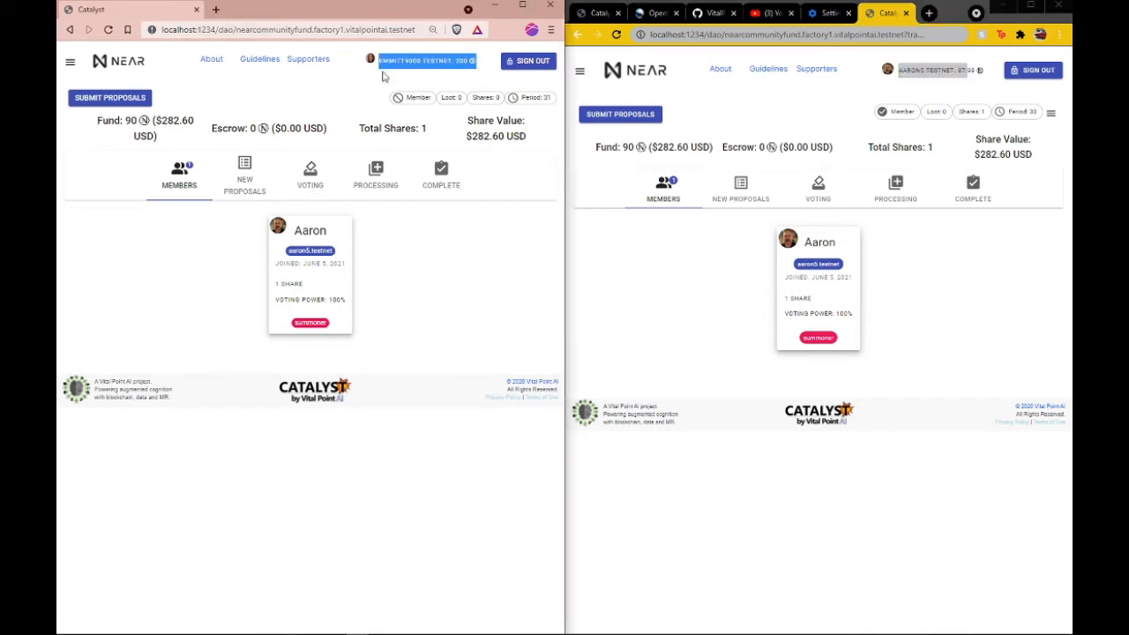
{"action": "left_click", "coordinate": [355, 102]}
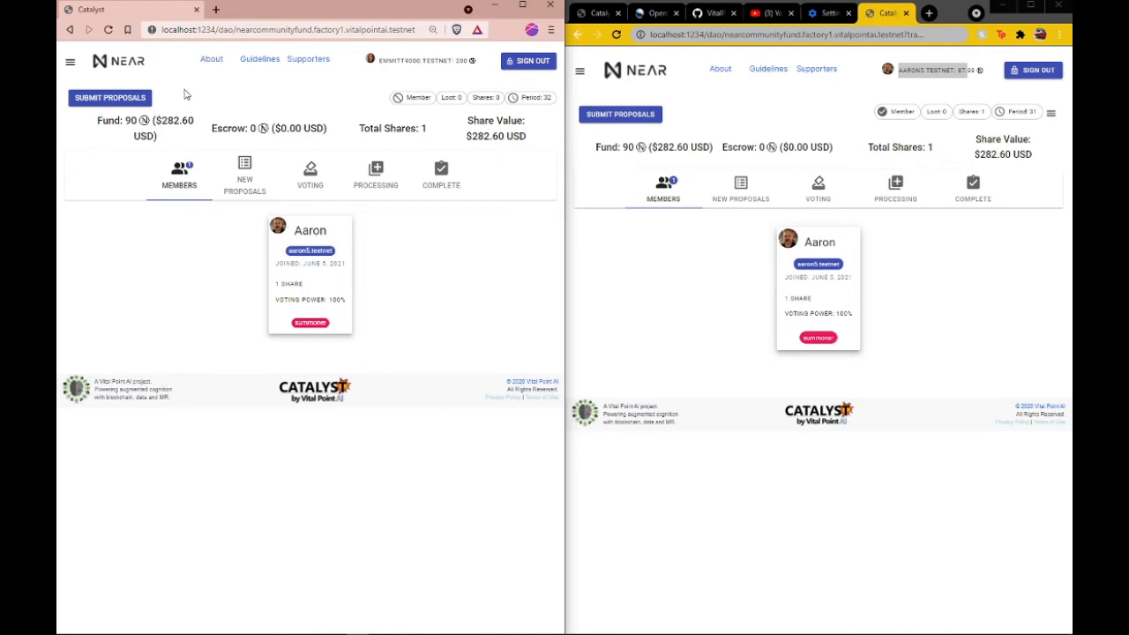
Step: Submit a new member proposal for the non-member account with a contribution of 1 NEAR, accept its terms and authorize the 2 NEAR transfer
{"action": "left_click", "coordinate": [141, 103]}
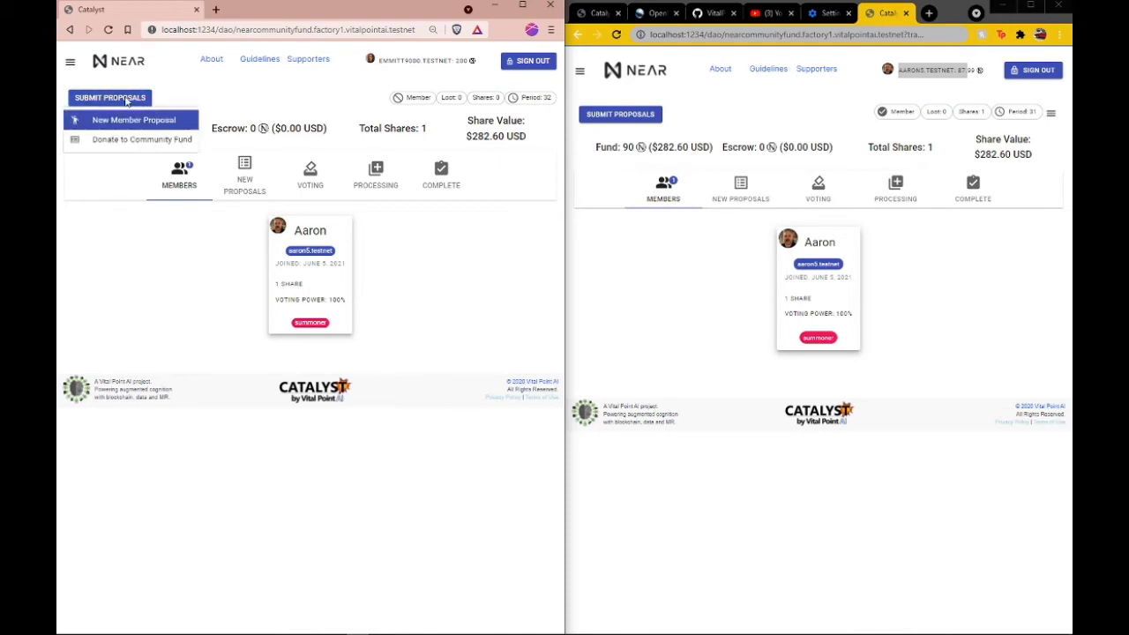
{"action": "left_click", "coordinate": [132, 125]}
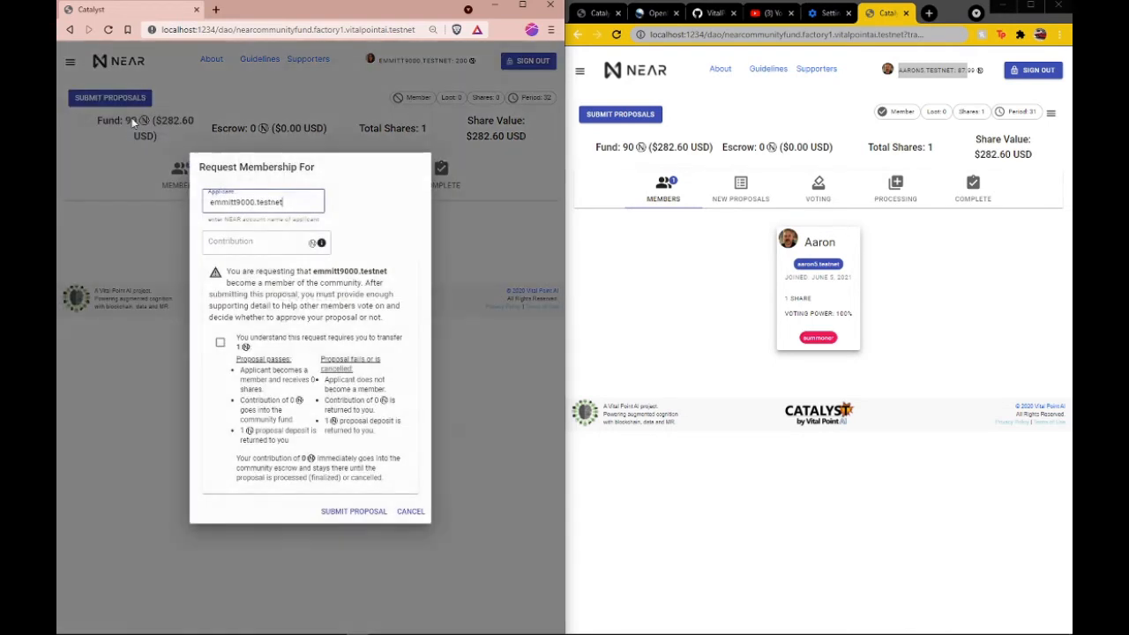
{"action": "left_click", "coordinate": [261, 242]}
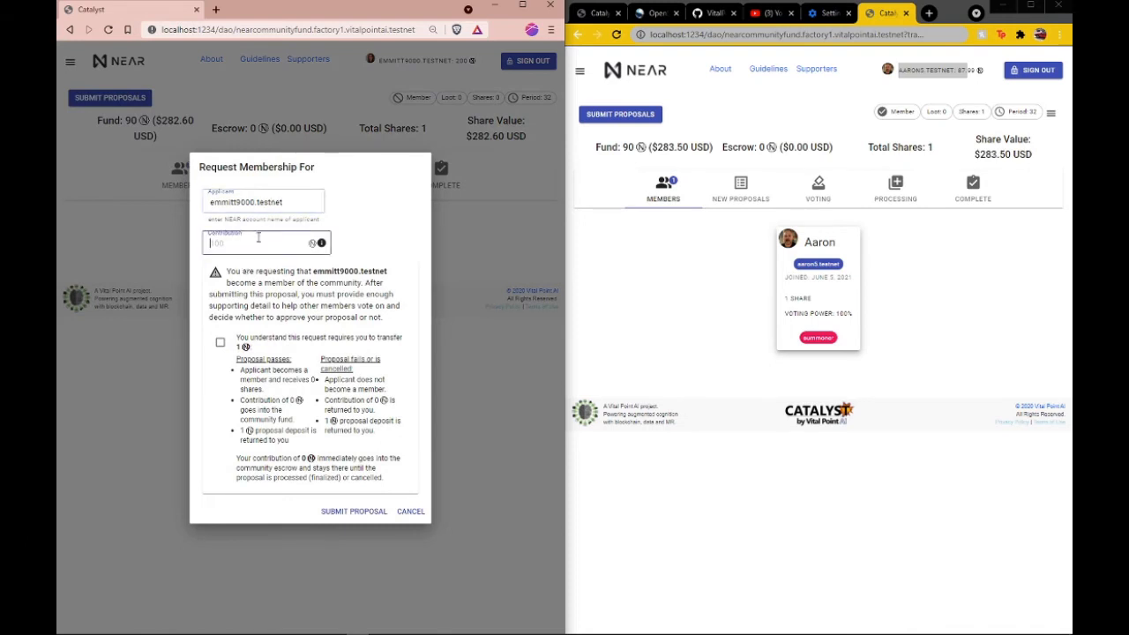
{"action": "left_click", "coordinate": [220, 342]}
{"action": "left_click", "coordinate": [352, 511]}
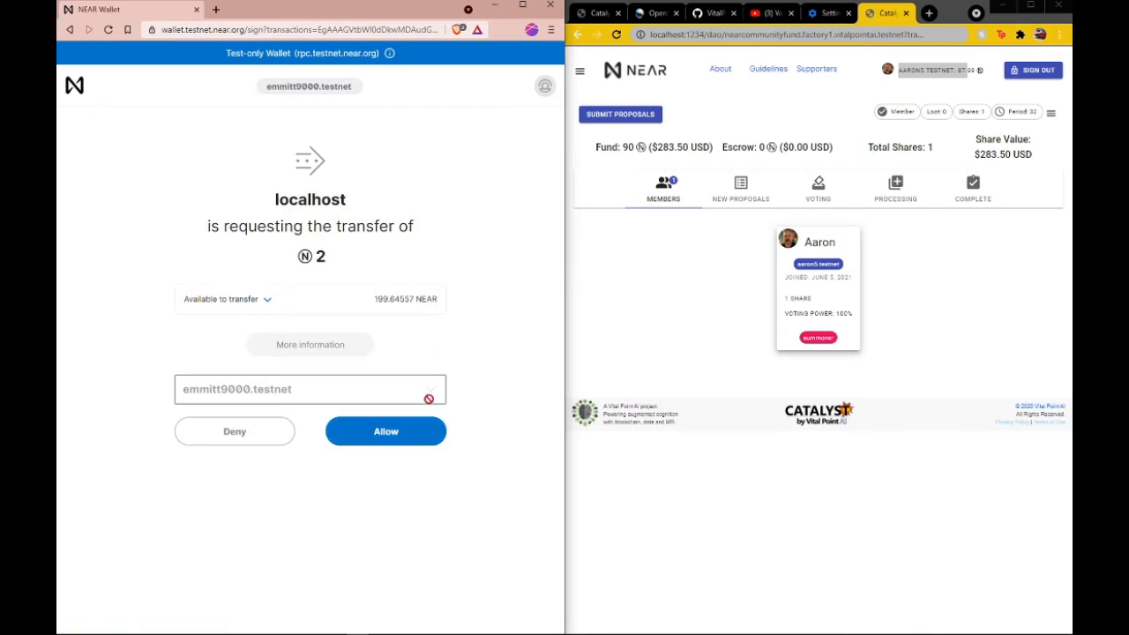
{"action": "left_click", "coordinate": [424, 432]}
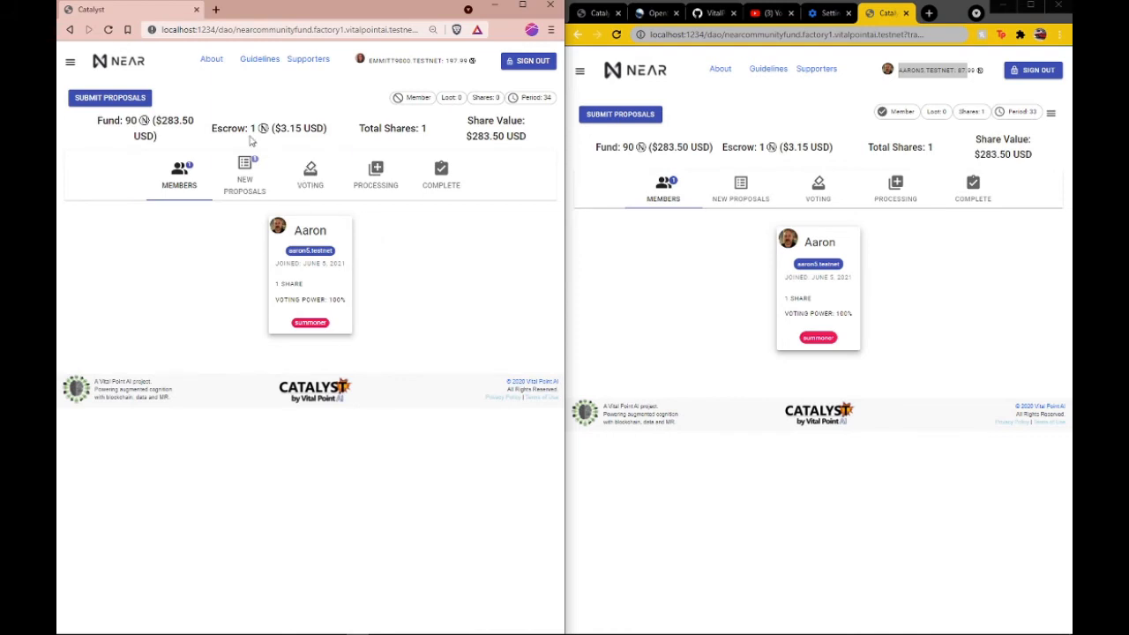
Step: Add an introduction to the new member proposal with the reason for the request, a self-description and GitHub and Twitter links, and submit it
{"action": "left_click", "coordinate": [242, 177]}
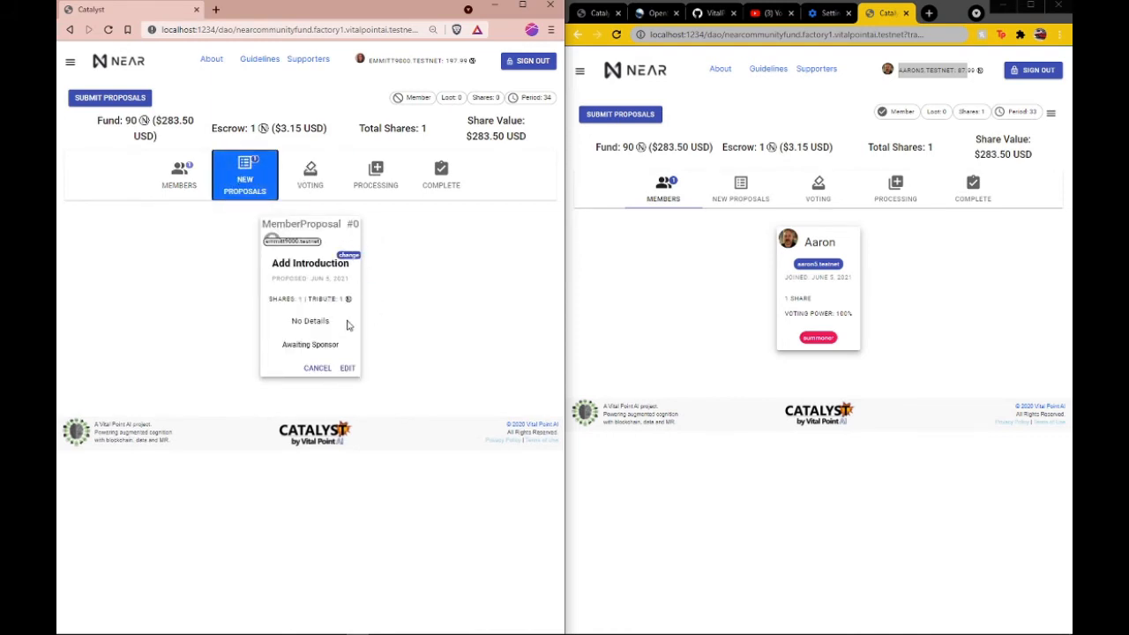
{"action": "left_click", "coordinate": [348, 368]}
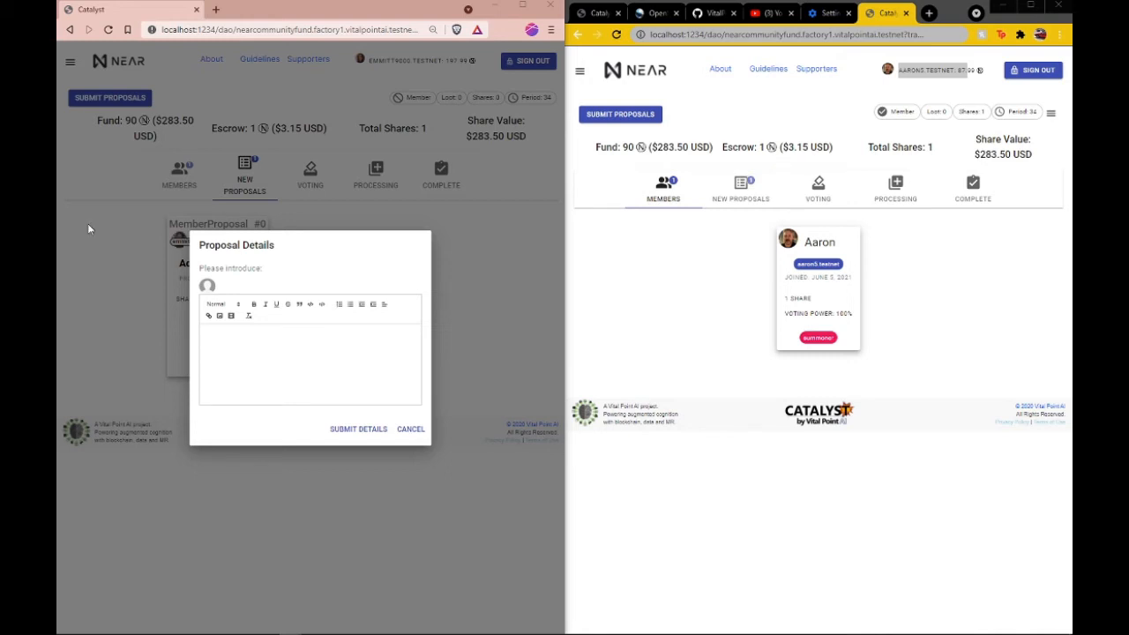
{"action": "key", "text": "ctrl+v"}
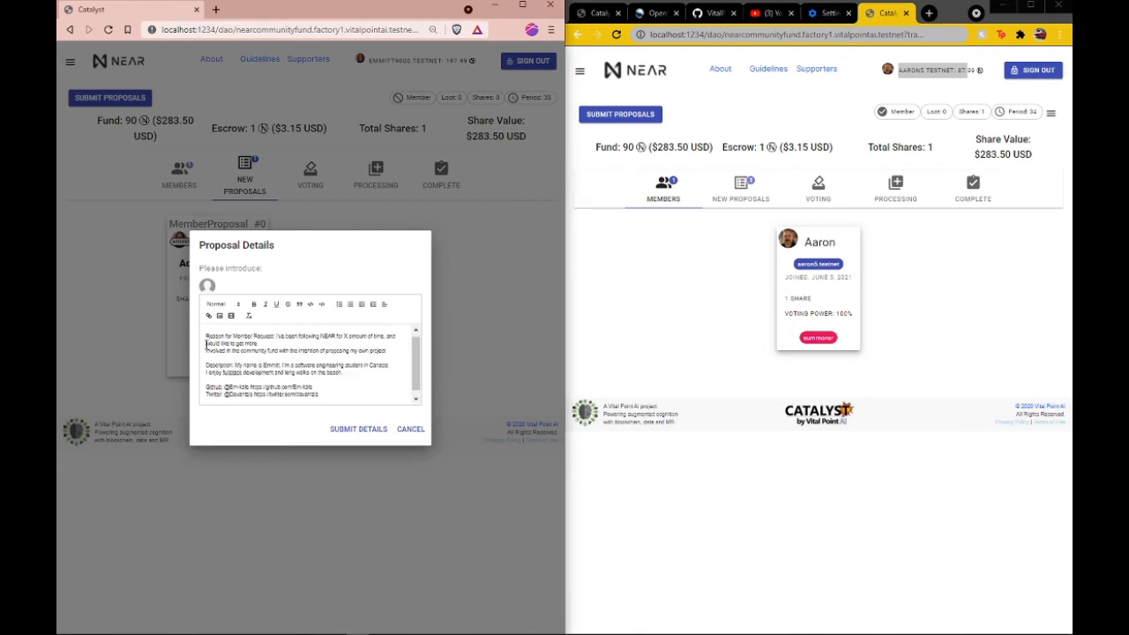
{"action": "key", "text": "BackSpace"}
{"action": "left_click", "coordinate": [379, 430]}
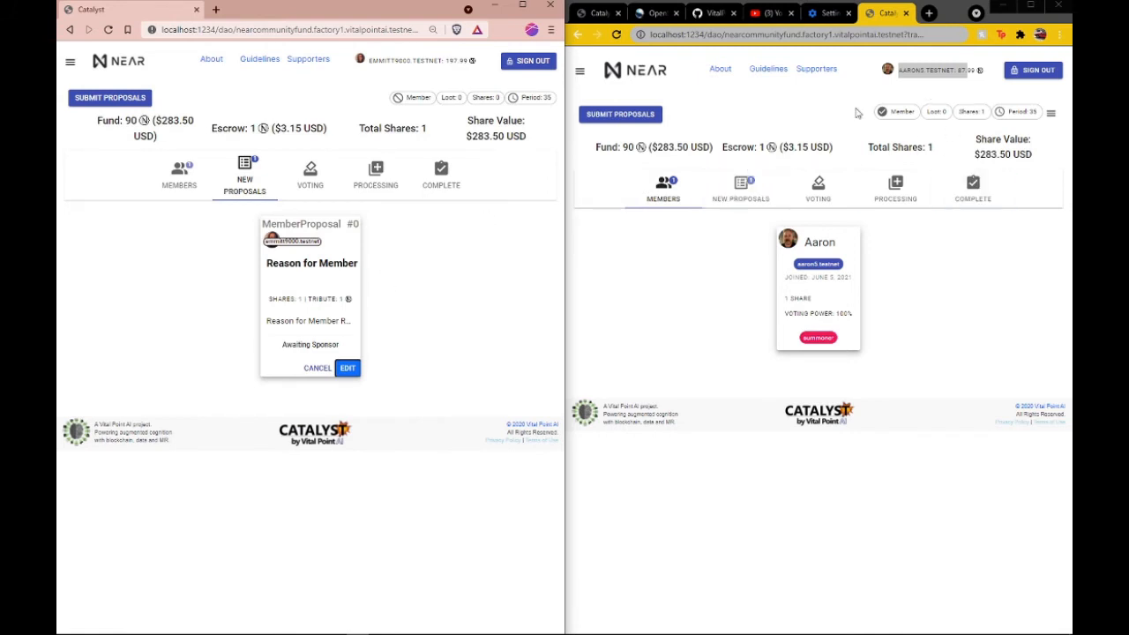
Step: Open the details of the new member proposal in the DAO summoner's browser window to review the applicant's introduction
{"action": "left_click", "coordinate": [739, 189]}
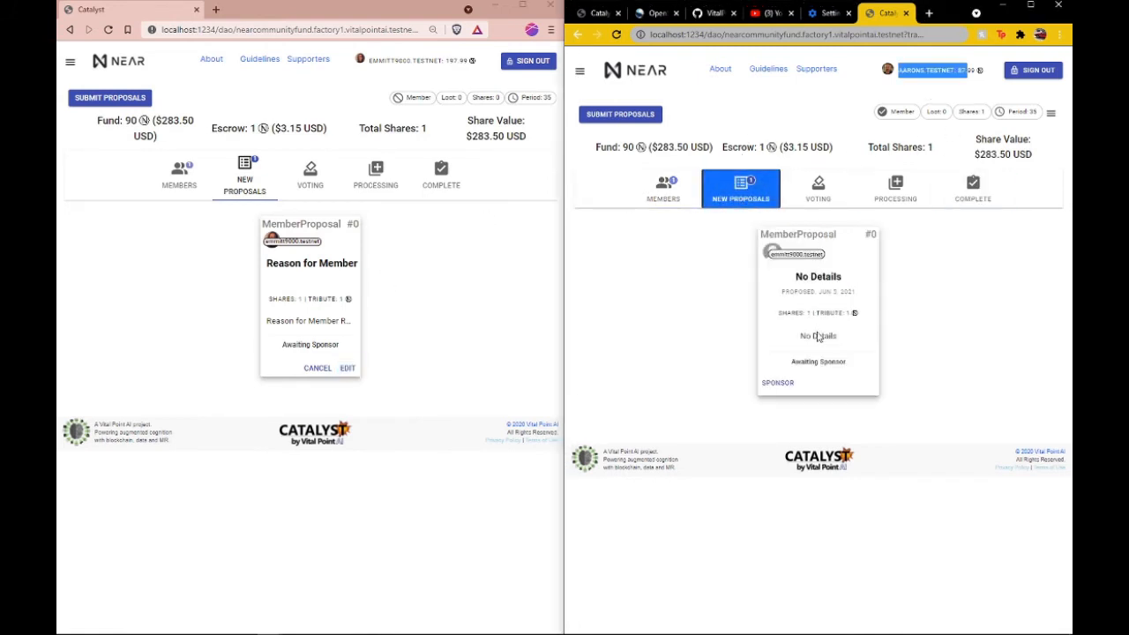
{"action": "left_click", "coordinate": [819, 280]}
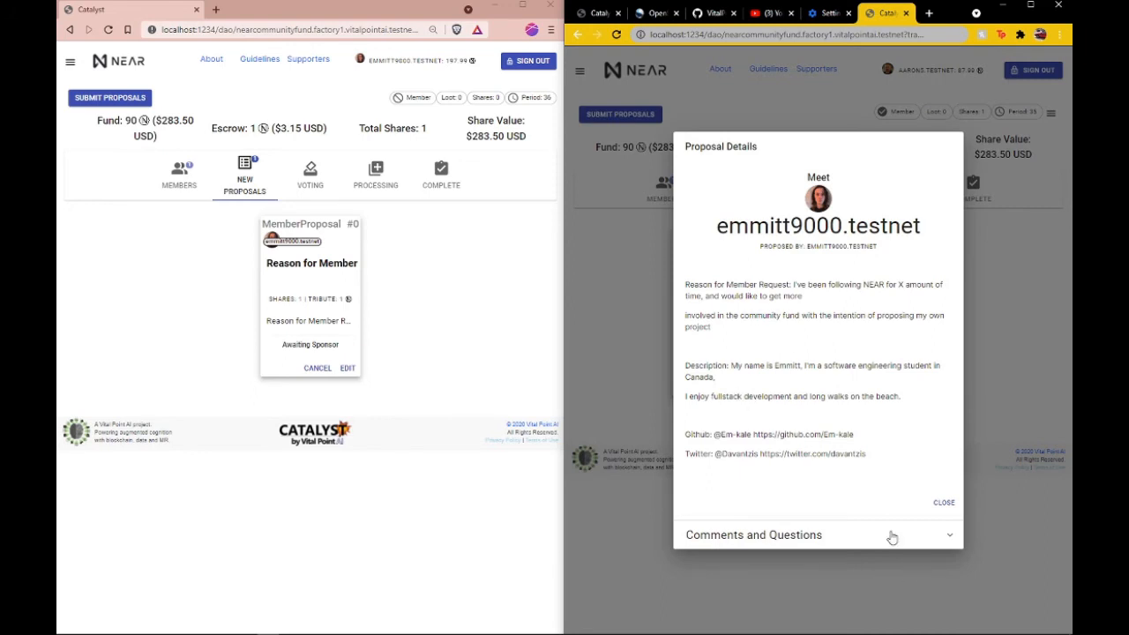
Step: Post a comment on the member proposal with the subject "Inquiry" and the text "Do you have any development experience"
{"action": "left_click", "coordinate": [824, 535]}
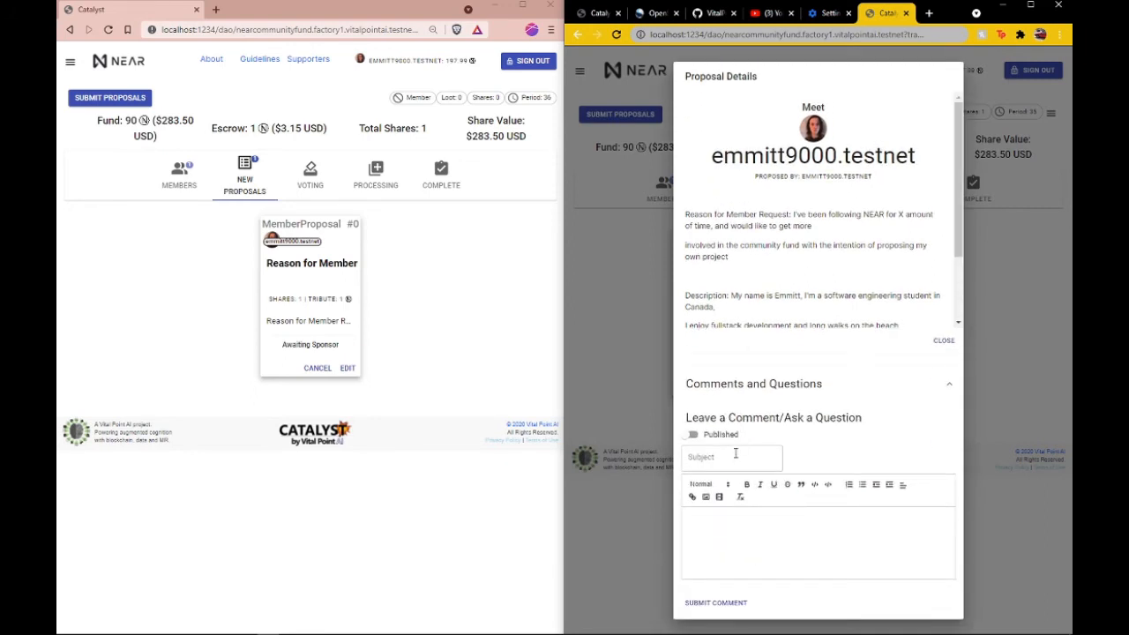
{"action": "left_click", "coordinate": [736, 453]}
{"action": "left_click", "coordinate": [749, 529]}
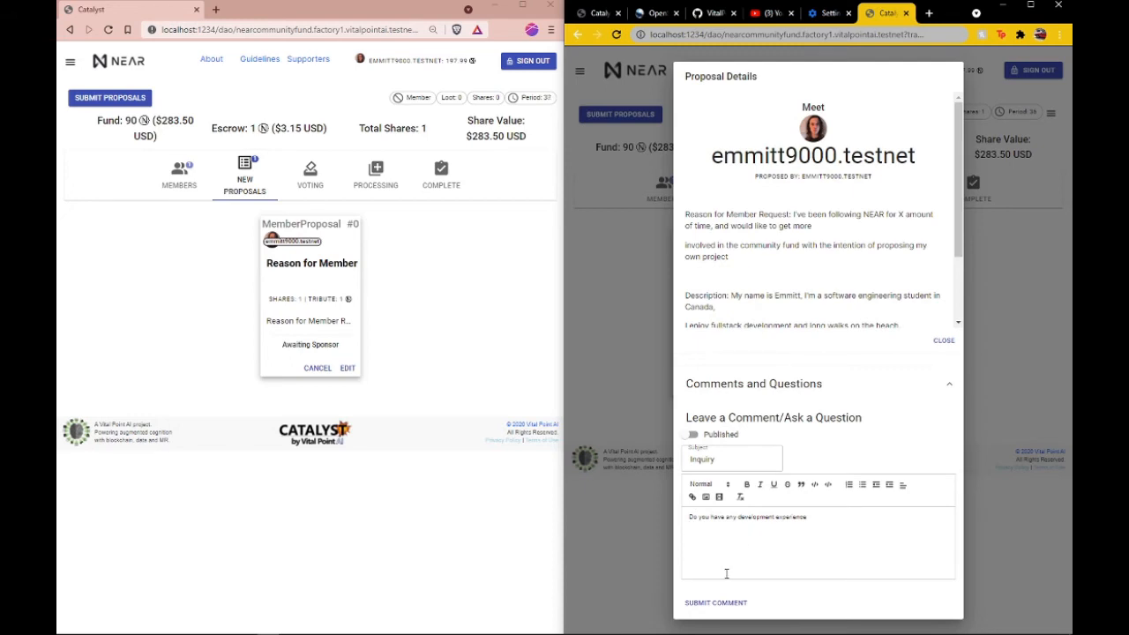
{"action": "left_click", "coordinate": [715, 602]}
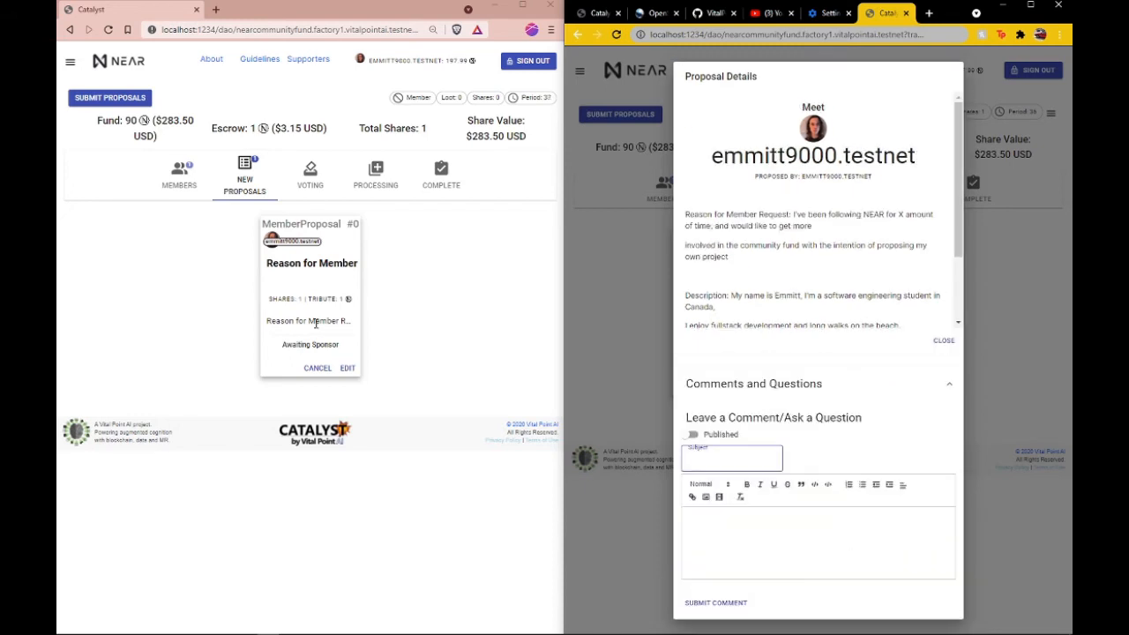
Step: In the applicant's browser window, answer the inquiry with a comment titled "Response" reading "I have 300 years experience", and close the proposal details in both windows
{"action": "left_click", "coordinate": [316, 324]}
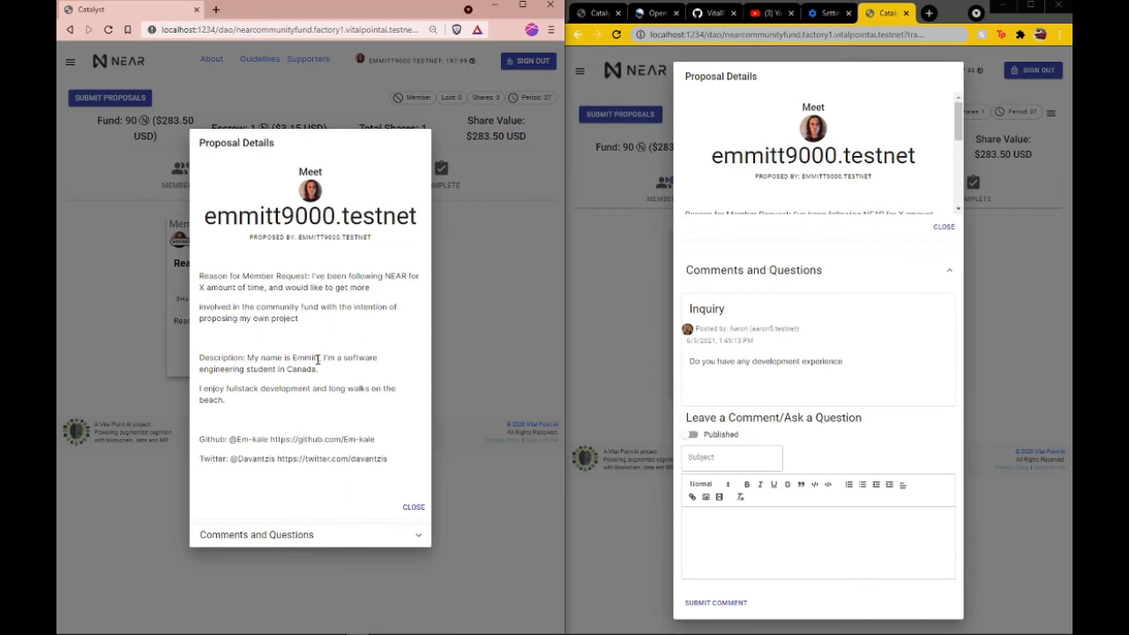
{"action": "left_click", "coordinate": [282, 534]}
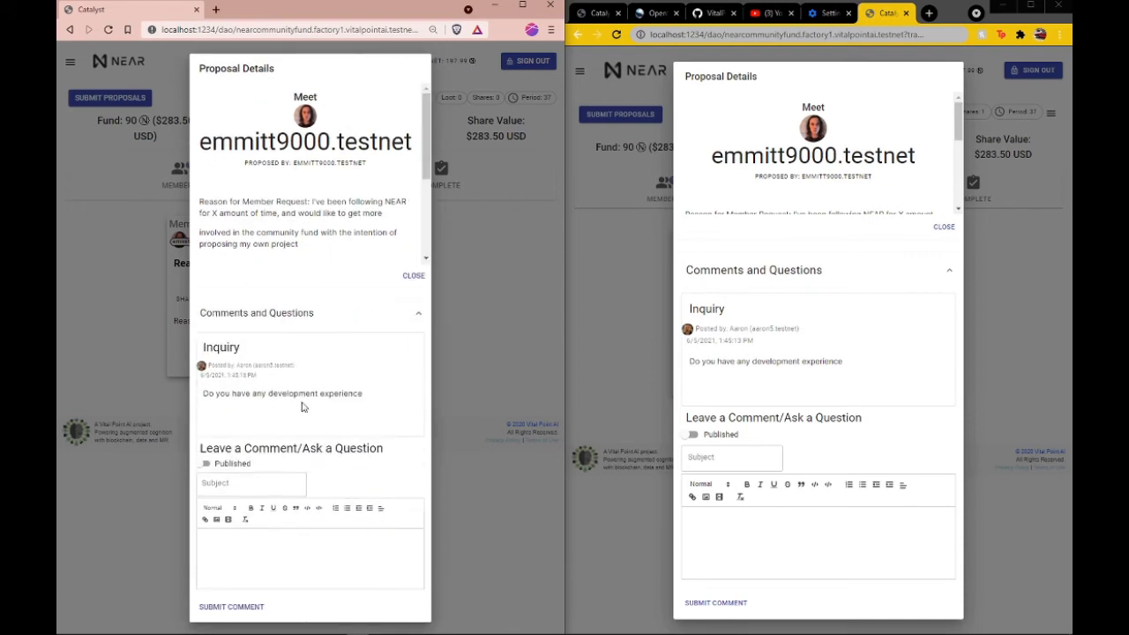
{"action": "left_click", "coordinate": [246, 485]}
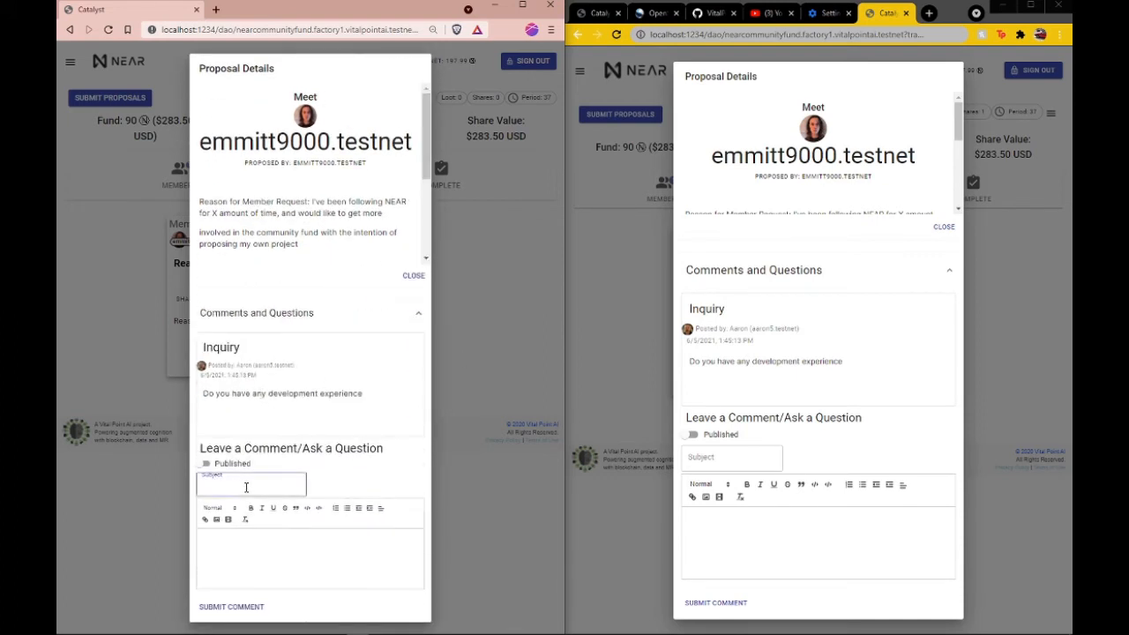
{"action": "left_click", "coordinate": [233, 556]}
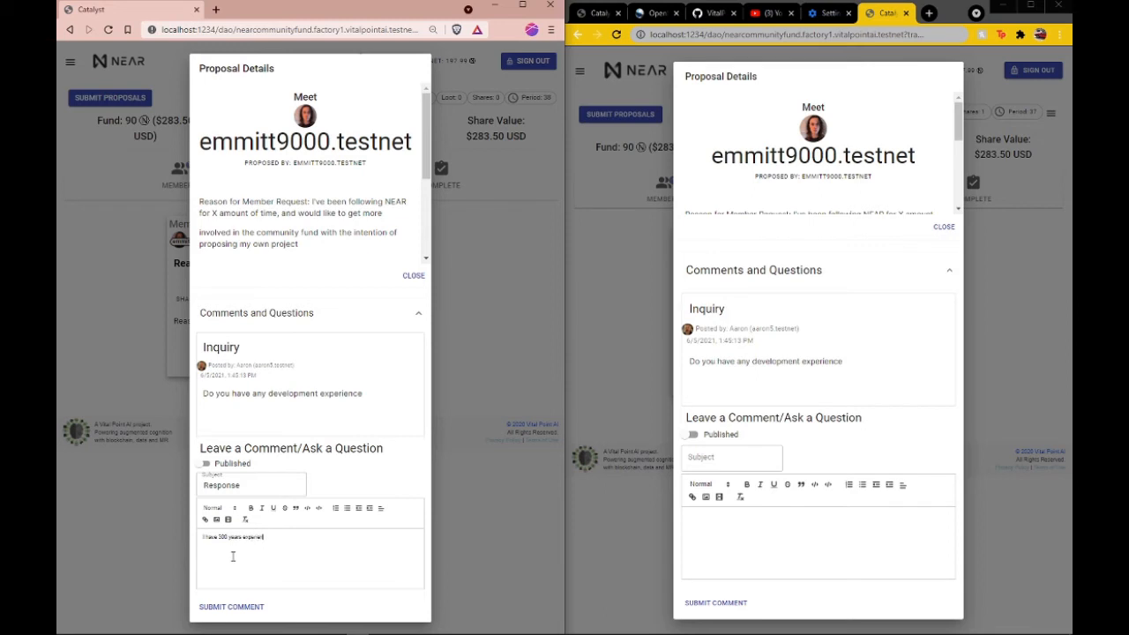
{"action": "left_click", "coordinate": [230, 607]}
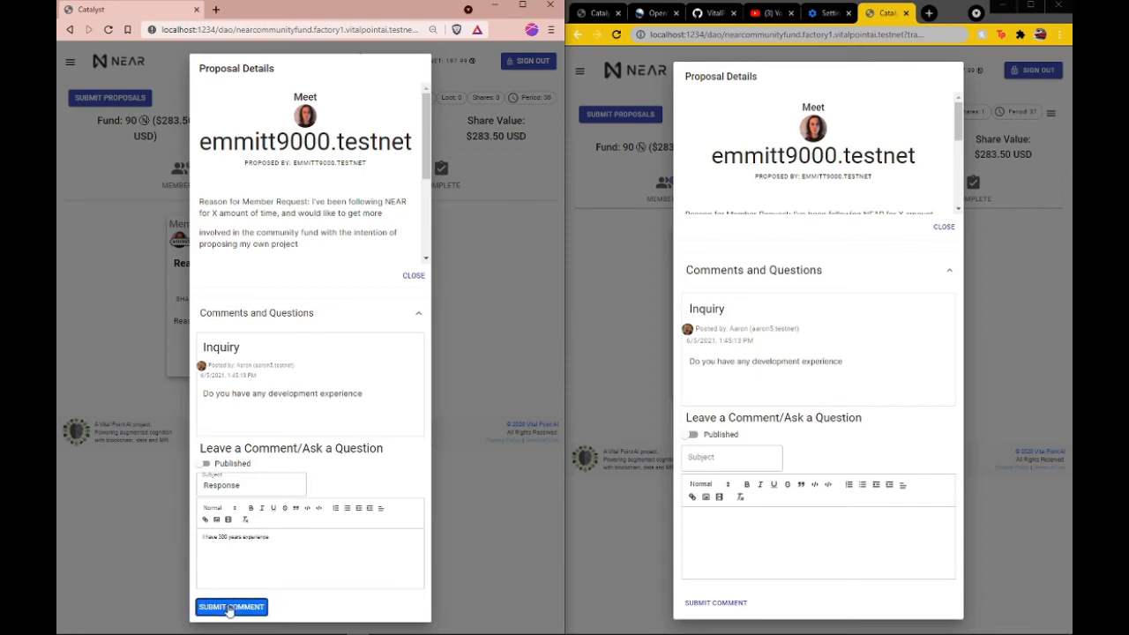
{"action": "left_click", "coordinate": [532, 314]}
{"action": "left_click", "coordinate": [612, 310]}
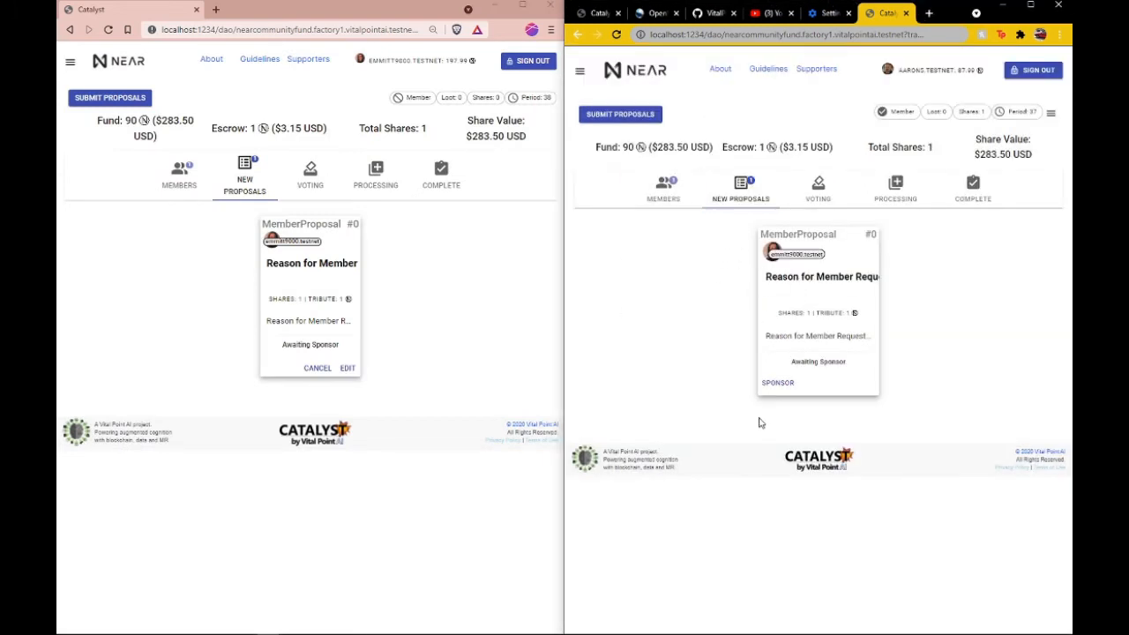
Step: As the summoner, sponsor the member proposal with the 1 NEAR deposit and vote in favour of it, authorizing both in the wallet
{"action": "left_click", "coordinate": [777, 384]}
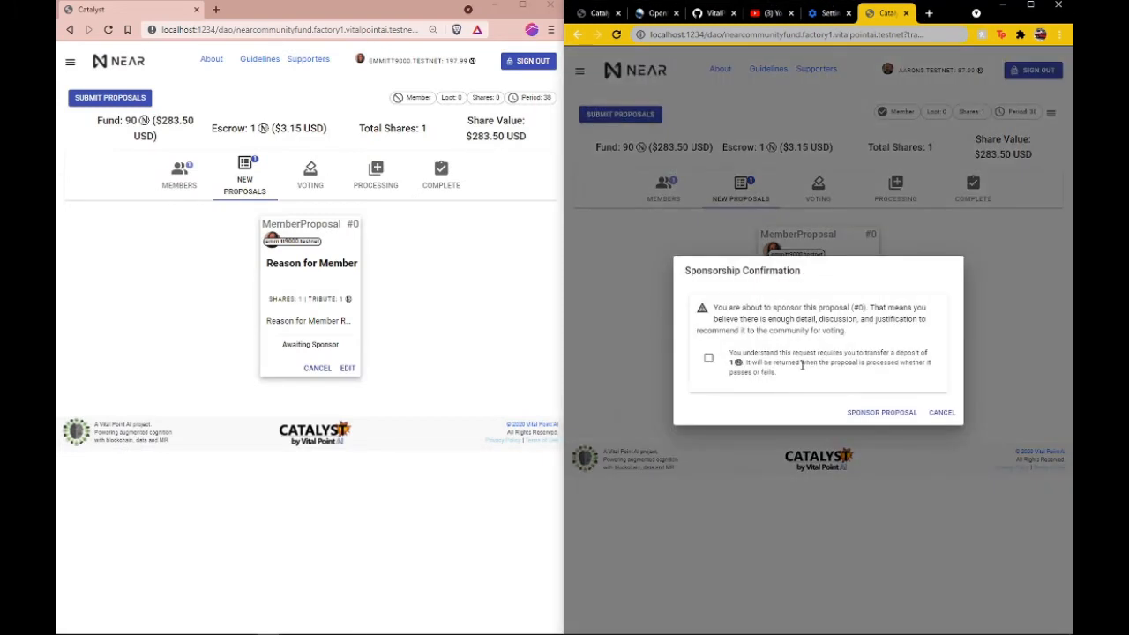
{"action": "left_click", "coordinate": [707, 362]}
{"action": "left_click", "coordinate": [882, 412]}
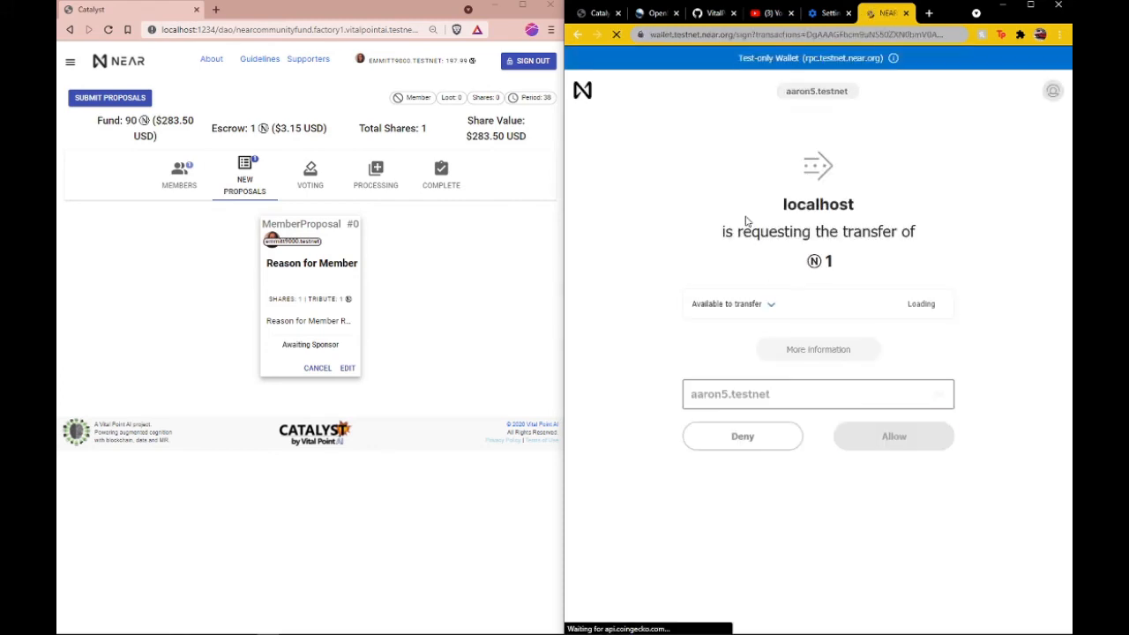
{"action": "left_click", "coordinate": [894, 436]}
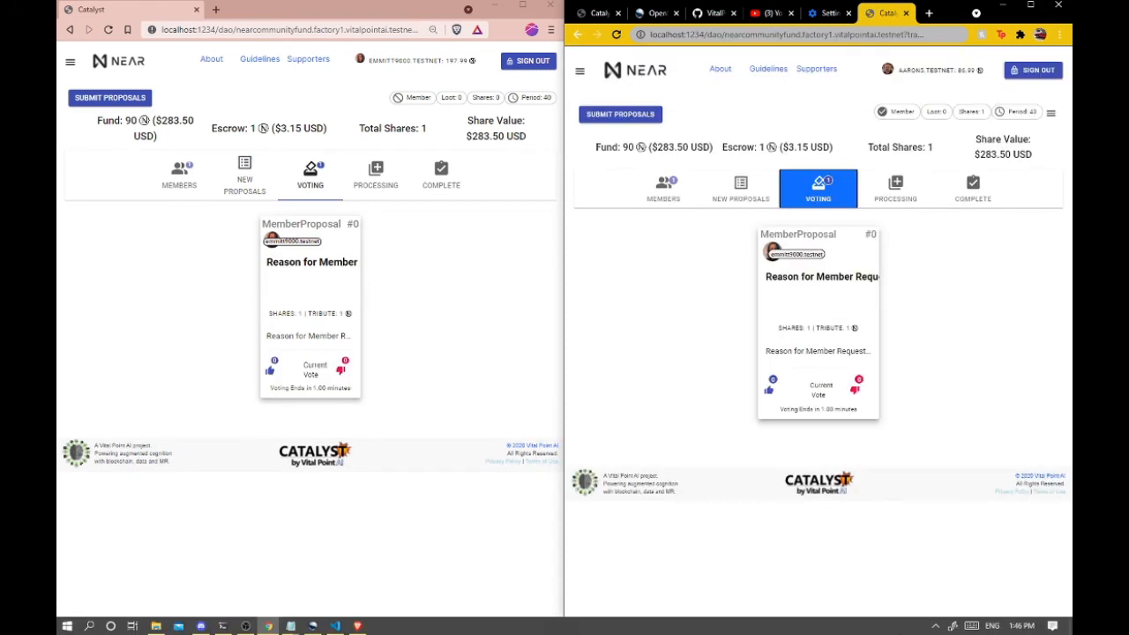
{"action": "left_click", "coordinate": [767, 388]}
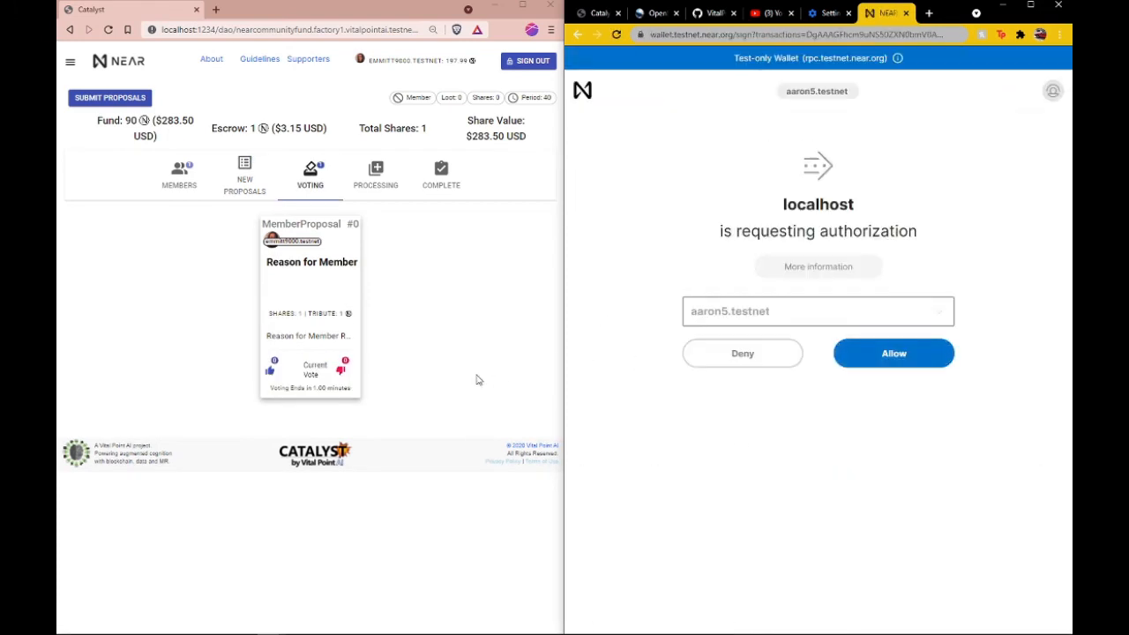
{"action": "left_click", "coordinate": [881, 353]}
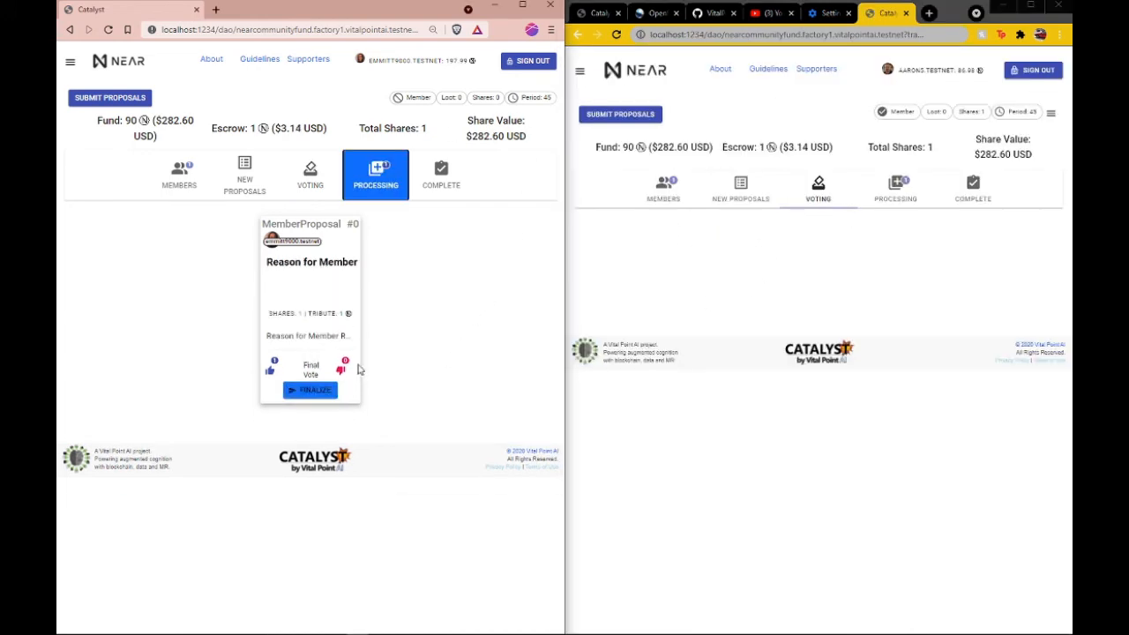
Step: Finalize the member proposal with wallet authorization and view the member list in the applicant's browser window
{"action": "left_click", "coordinate": [888, 192]}
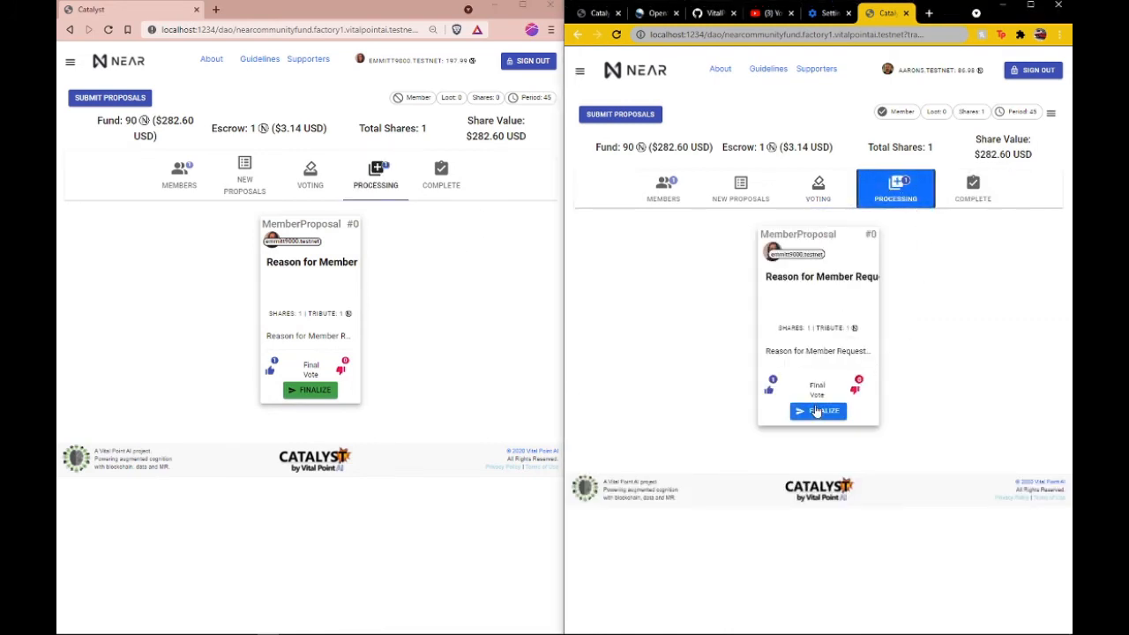
{"action": "left_click", "coordinate": [817, 409]}
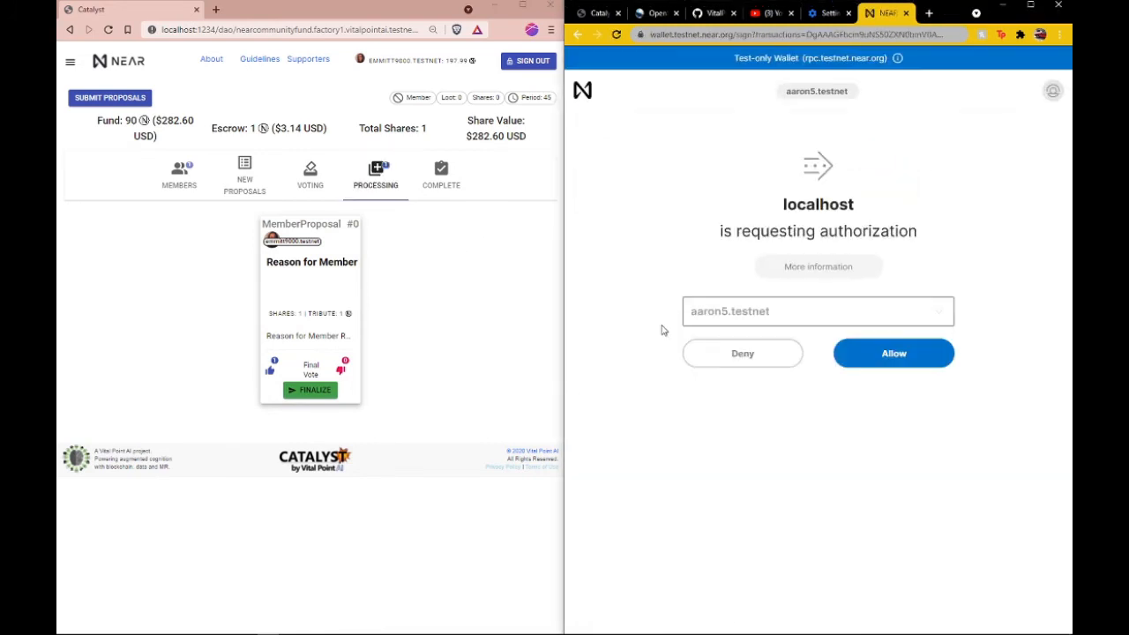
{"action": "left_click", "coordinate": [893, 353]}
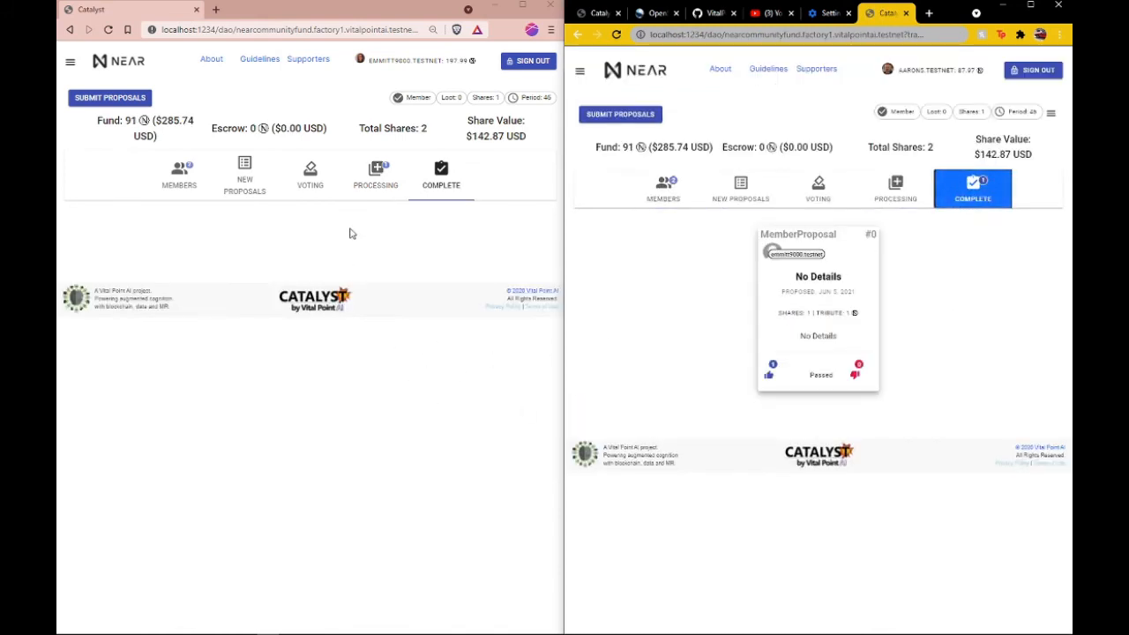
{"action": "left_click", "coordinate": [169, 177]}
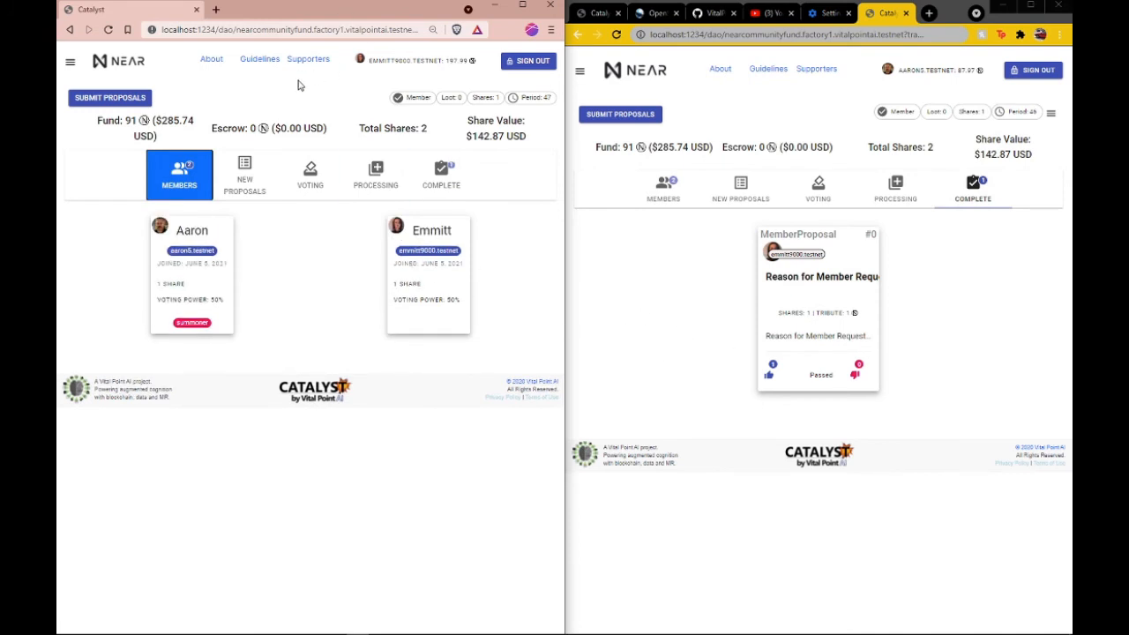
Step: Submit a funding commitment request for 40 NEAR as the new member, accept its terms and authorize the 1 NEAR transfer
{"action": "left_click", "coordinate": [110, 97]}
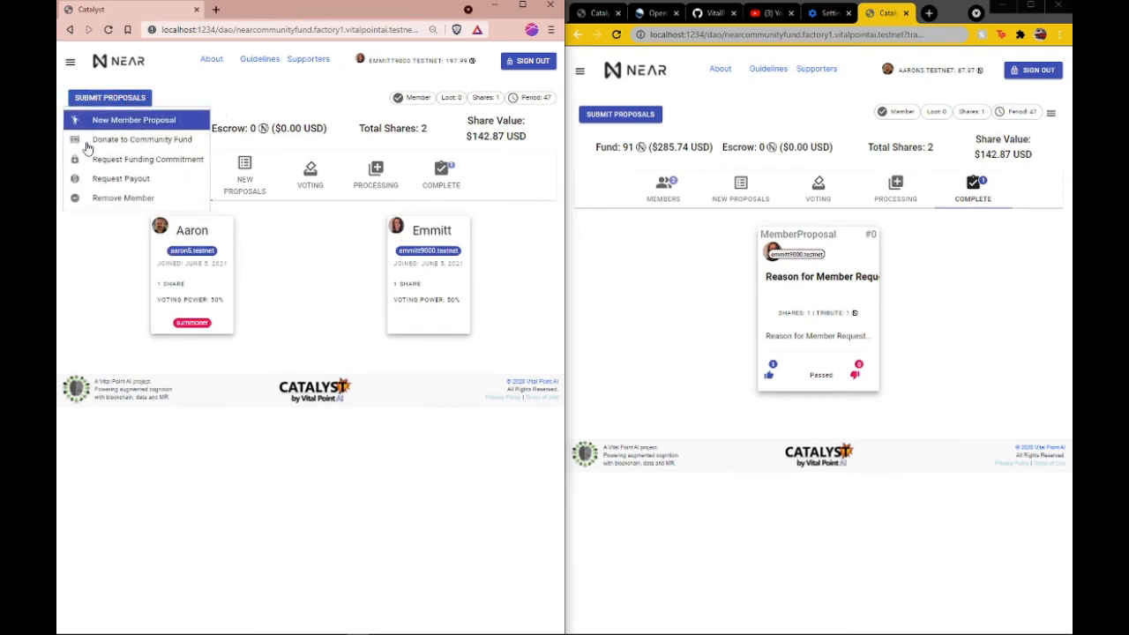
{"action": "left_click", "coordinate": [134, 159]}
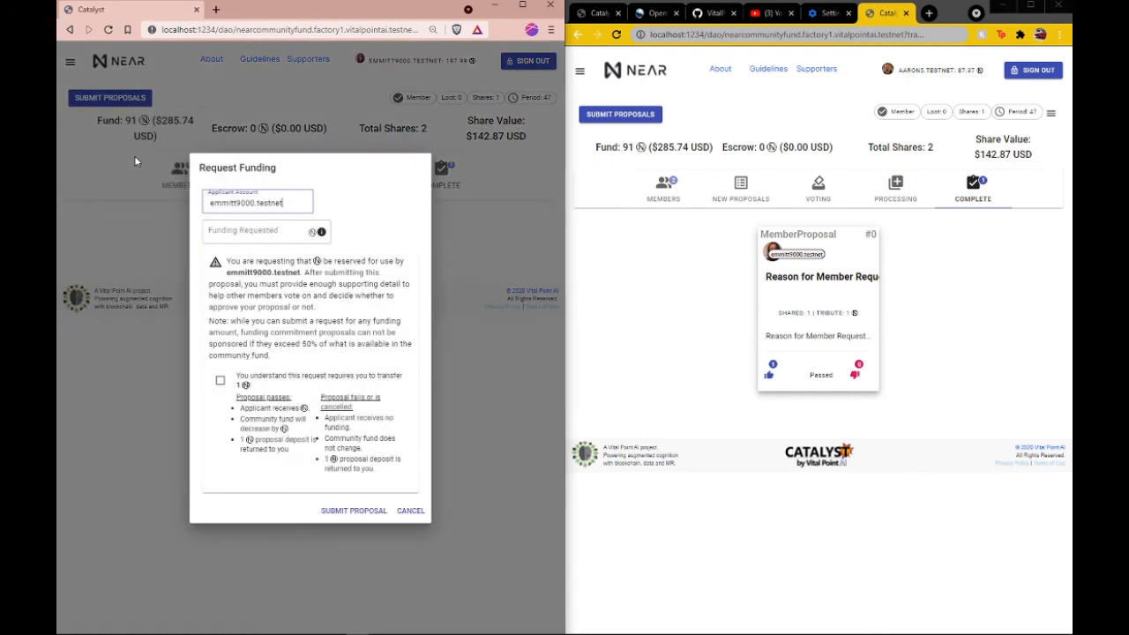
{"action": "left_click", "coordinate": [244, 231]}
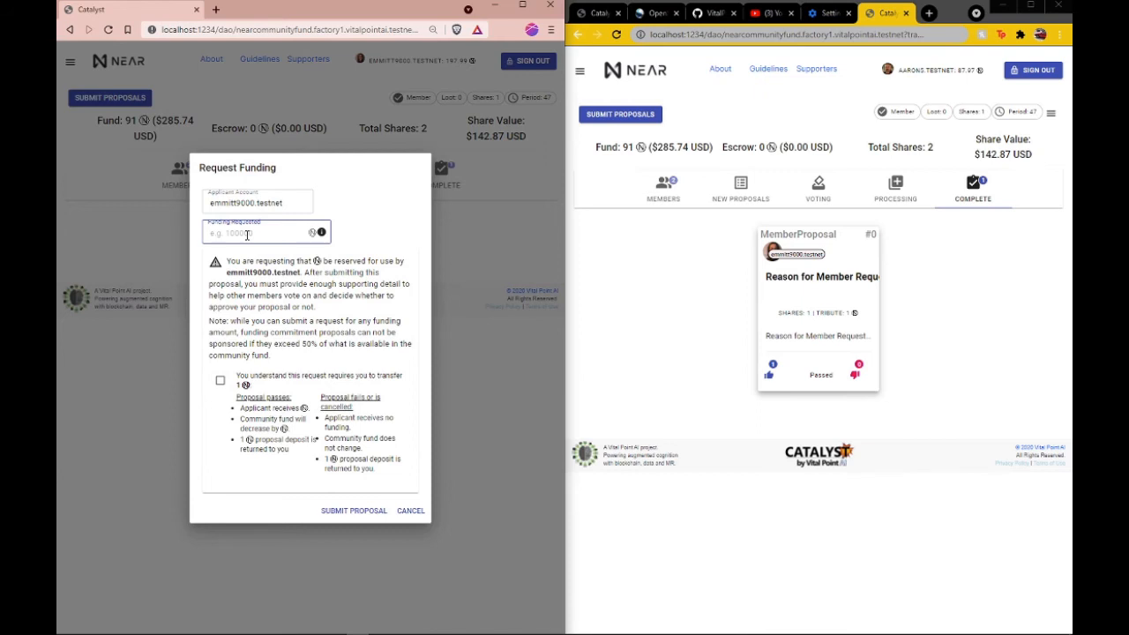
{"action": "type", "text": "40"}
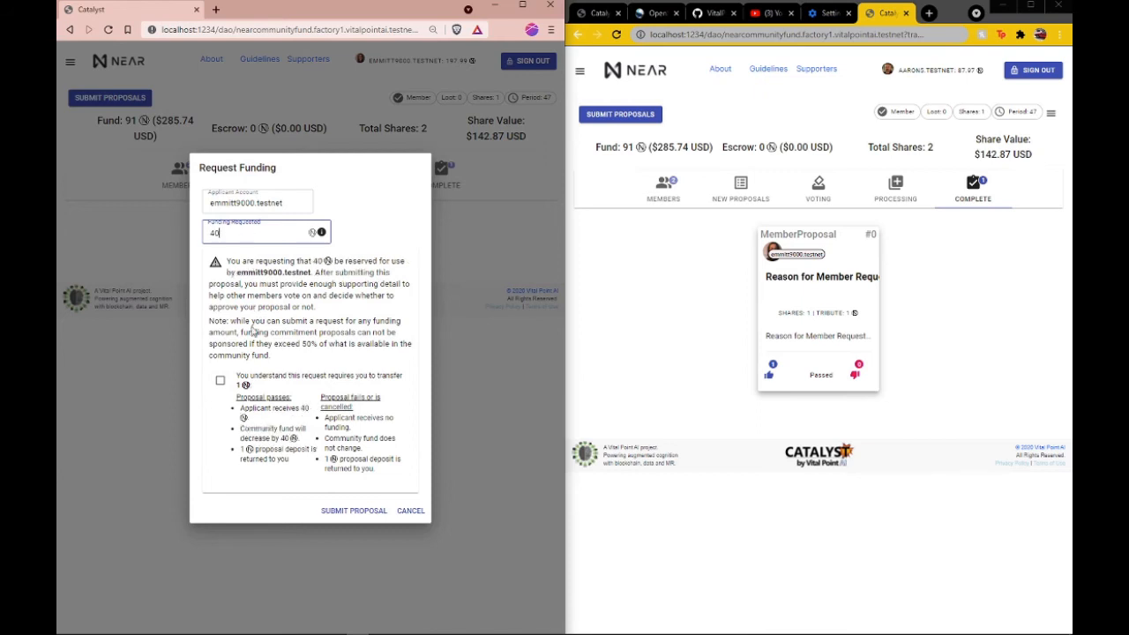
{"action": "left_click", "coordinate": [220, 380]}
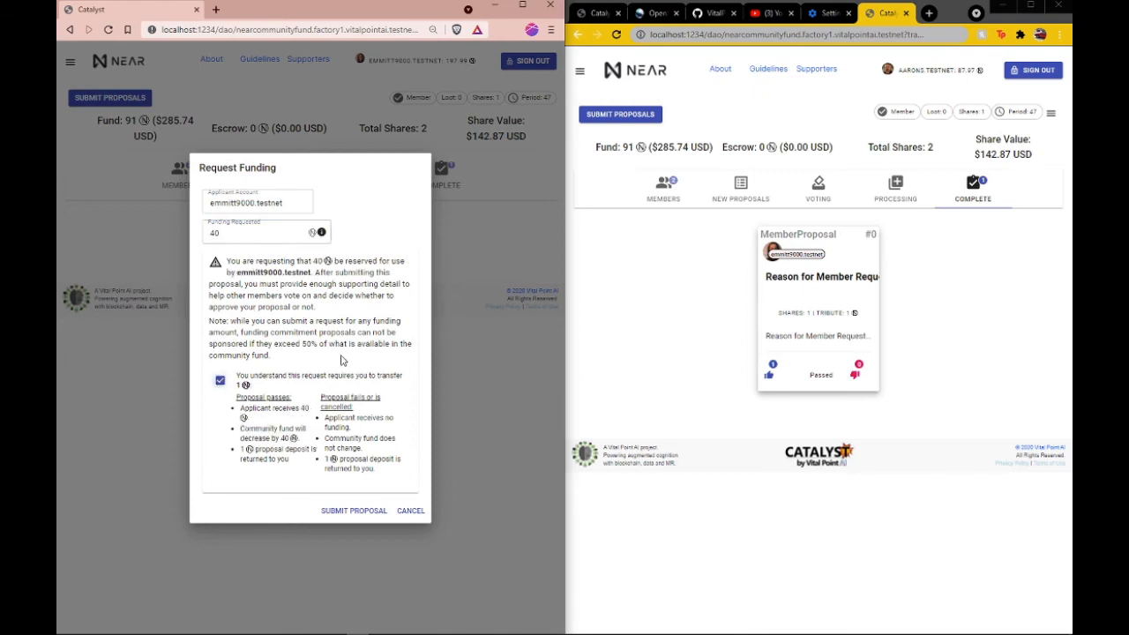
{"action": "left_click", "coordinate": [360, 511]}
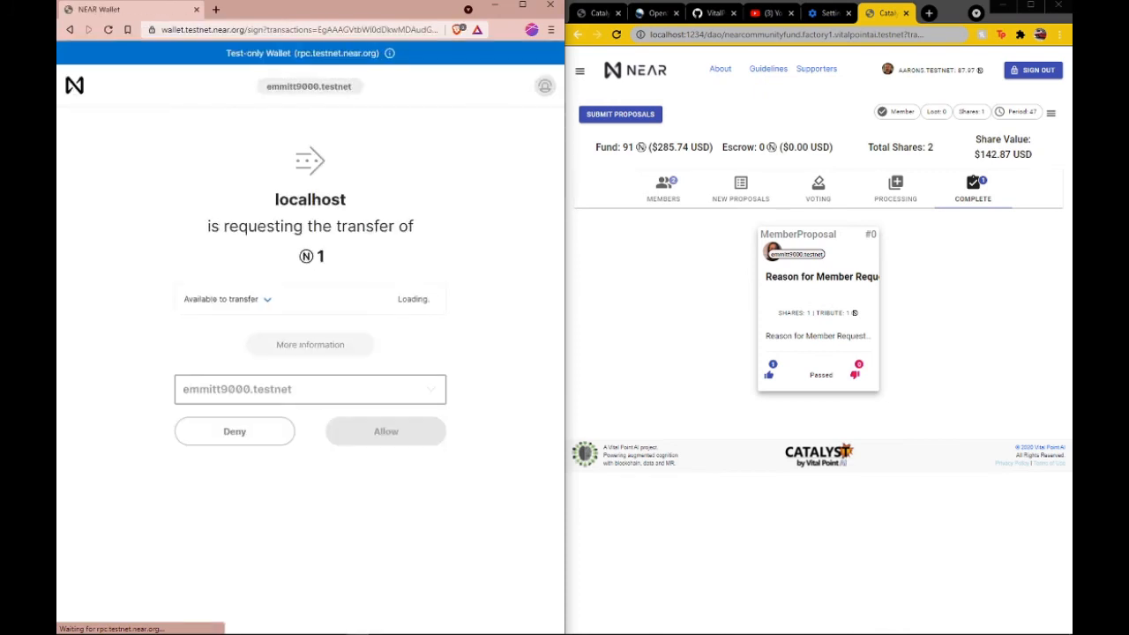
{"action": "left_click", "coordinate": [388, 441]}
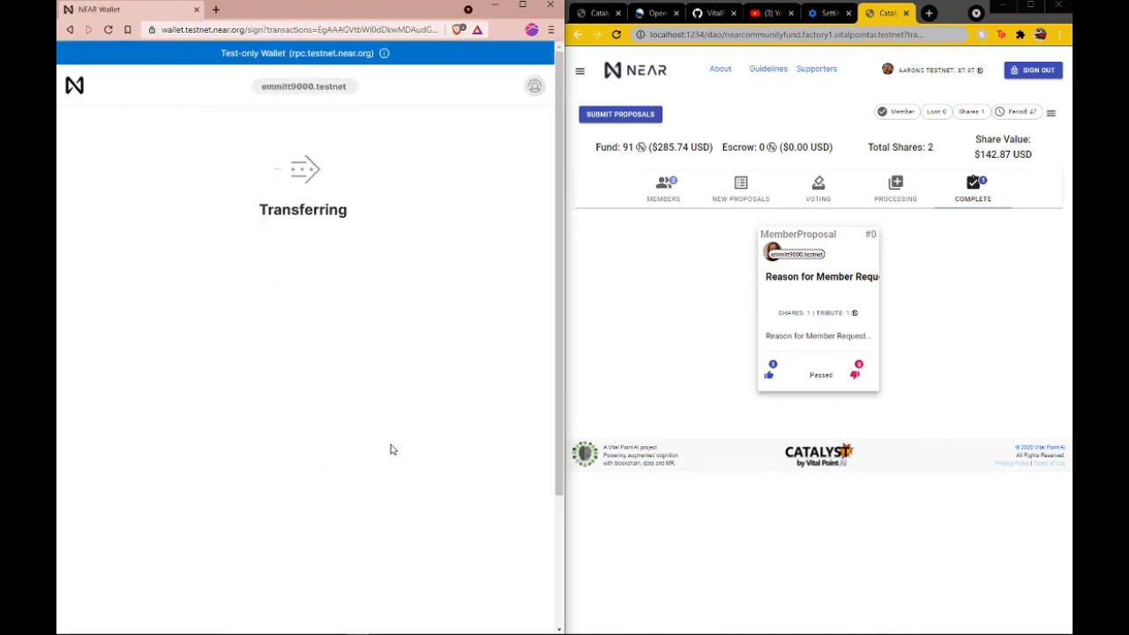
Step: Title the funding commitment proposal "Tax Service", add a project description with Functionality and UI milestones, and submit the details
{"action": "left_click", "coordinate": [264, 168]}
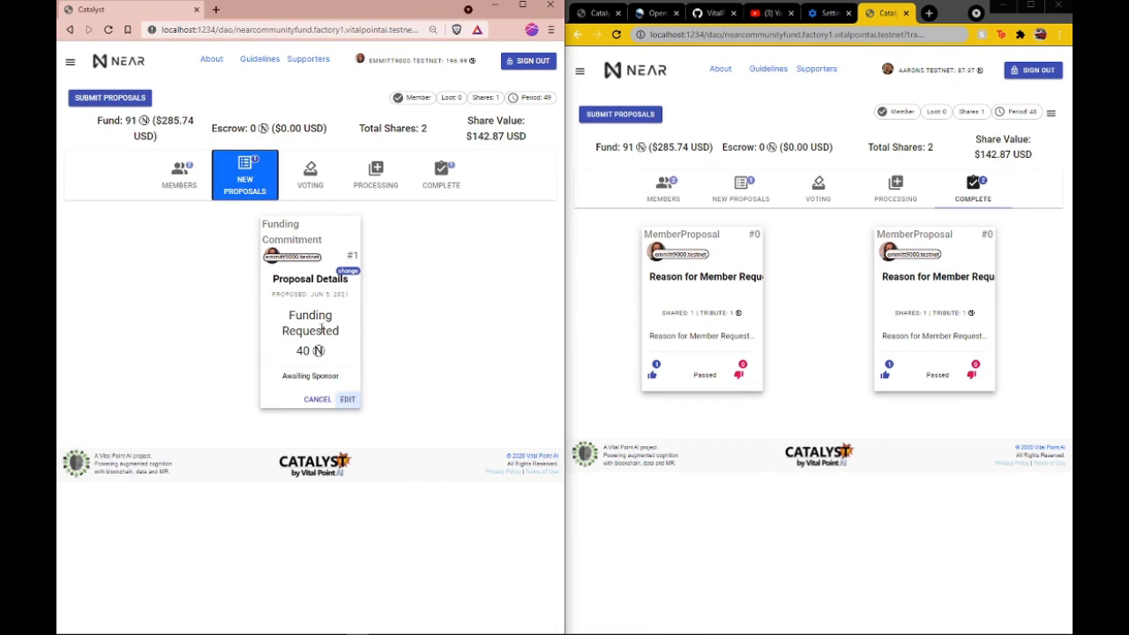
{"action": "left_click", "coordinate": [348, 399]}
{"action": "key", "text": "ctrl+v"}
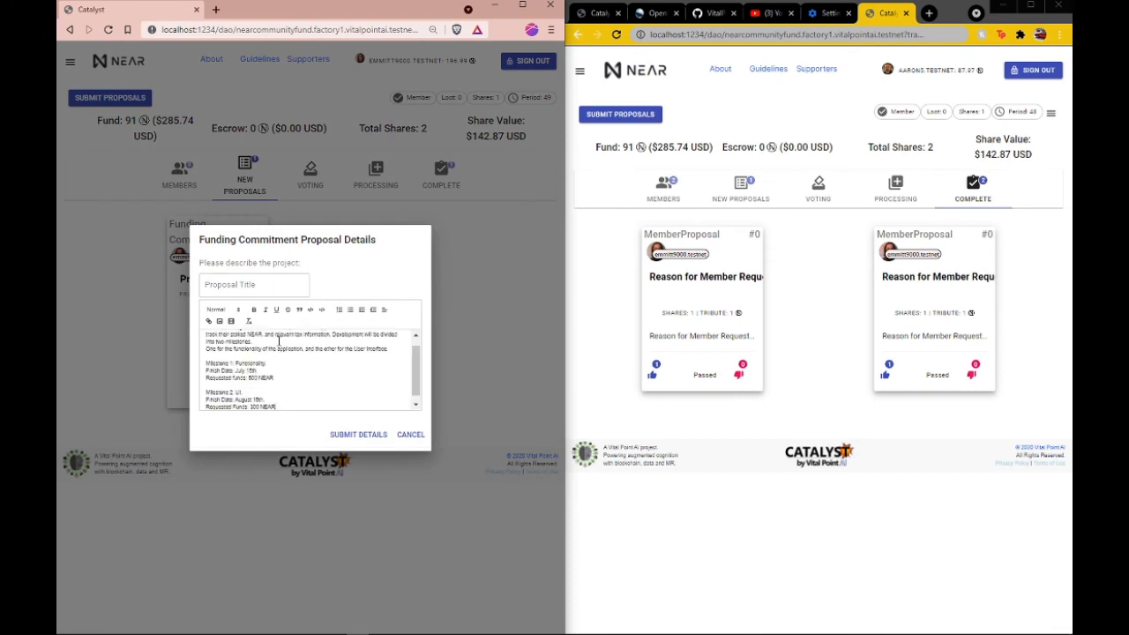
{"action": "scroll", "coordinate": [286, 361], "scroll_direction": "up", "scroll_amount": 3}
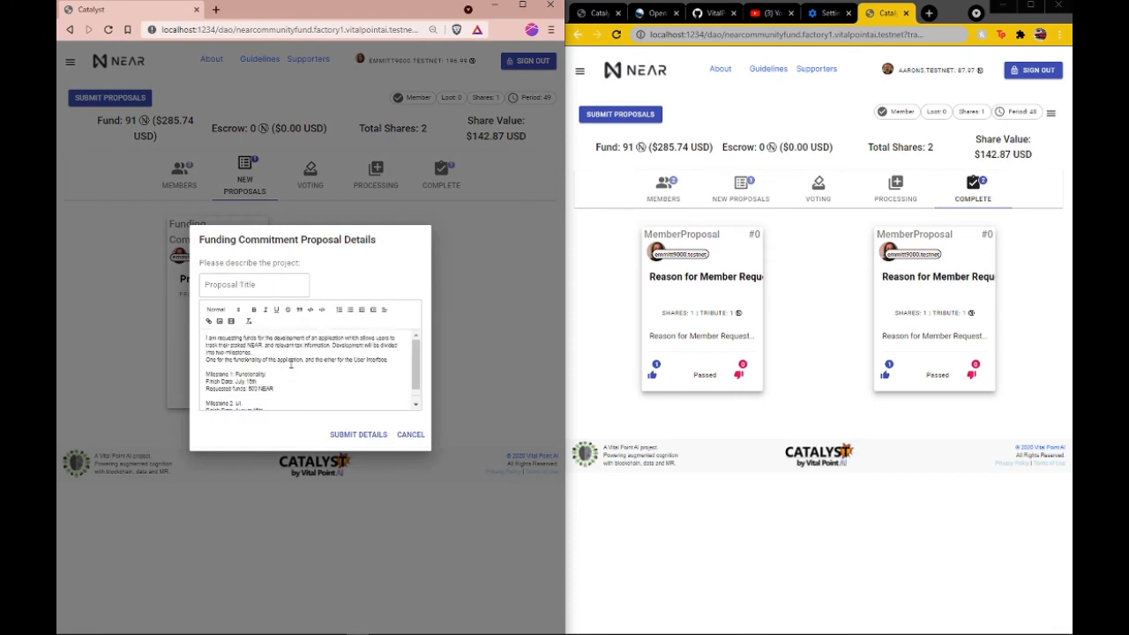
{"action": "left_click", "coordinate": [252, 288]}
{"action": "type", "text": "Tax"}
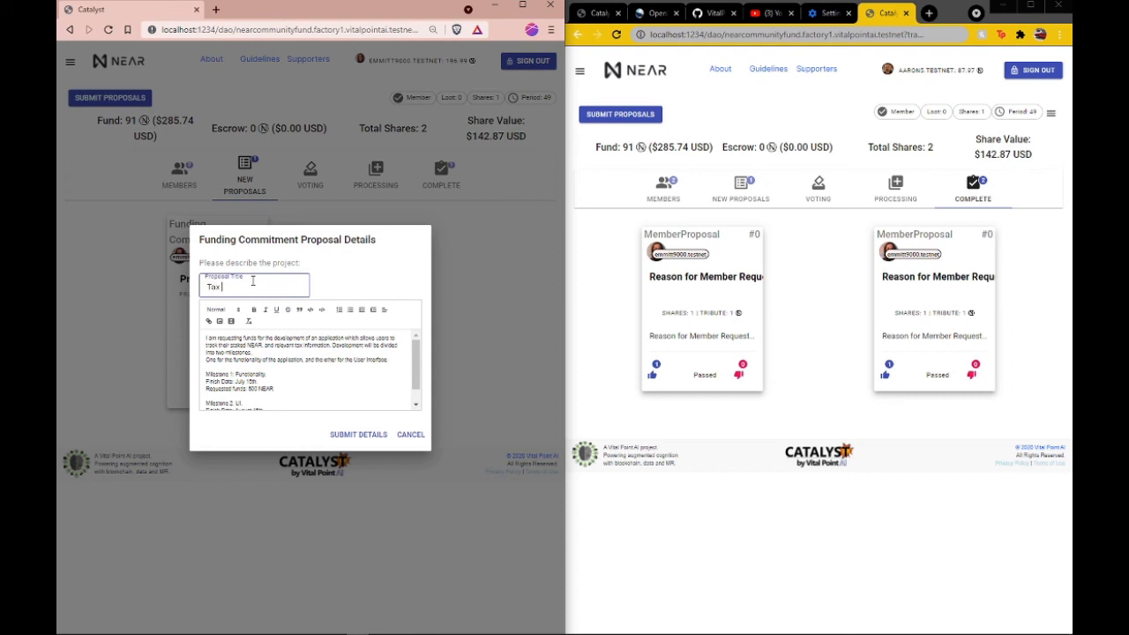
{"action": "type", "text": " Service"}
{"action": "scroll", "coordinate": [317, 386], "scroll_direction": "down", "scroll_amount": 2}
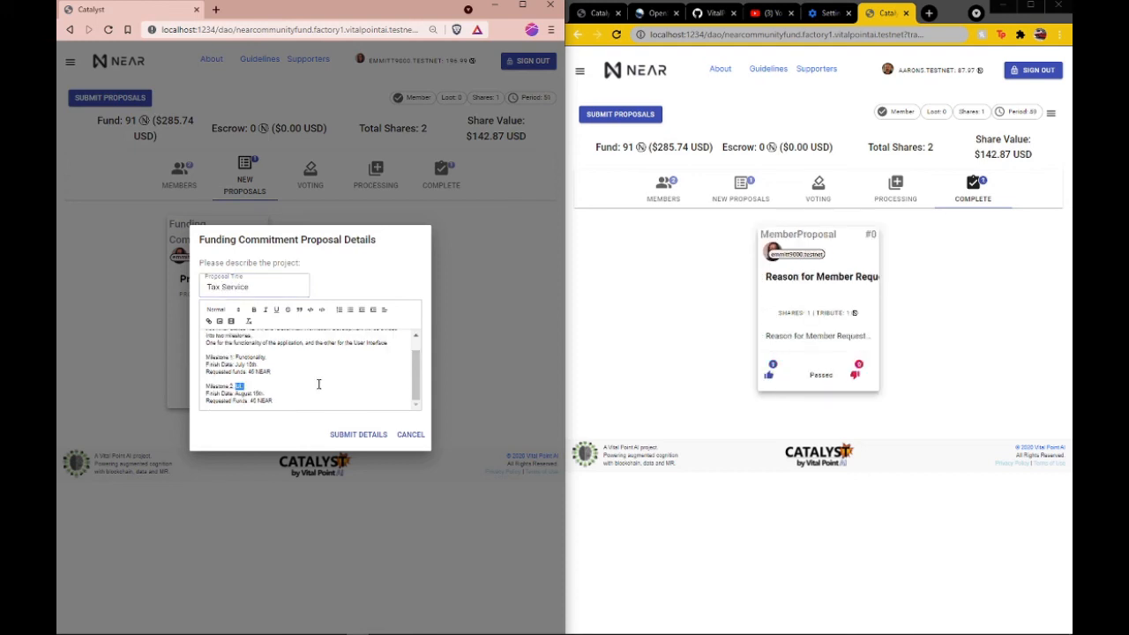
{"action": "left_click", "coordinate": [357, 434]}
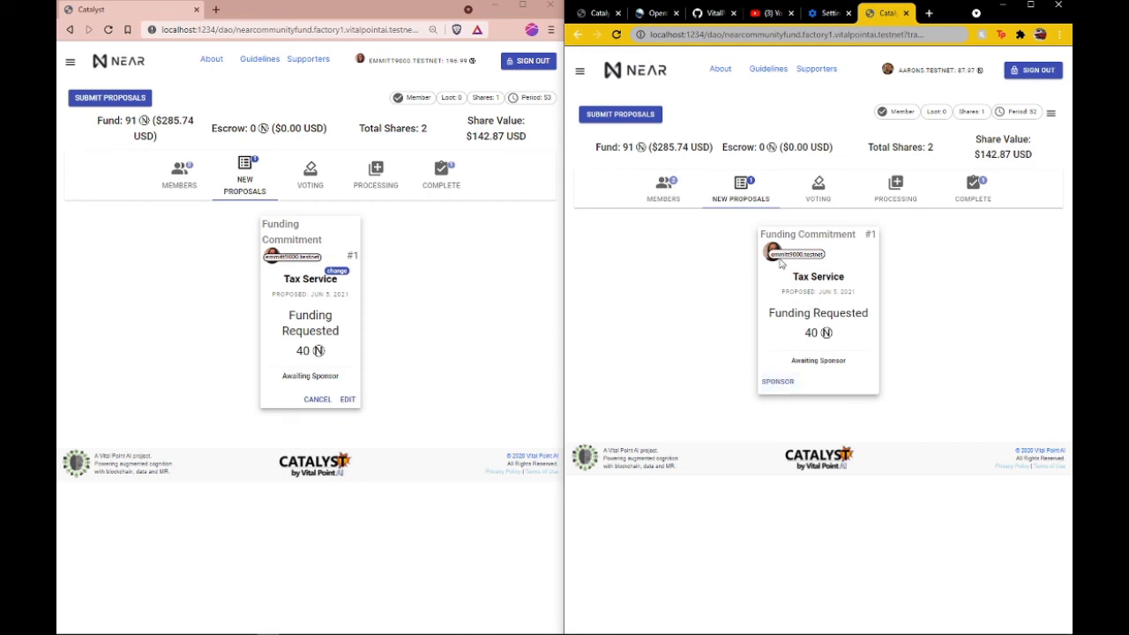
Step: In the summoner's browser window, sponsor the Tax Service proposal, authorize the 1 NEAR deposit and open the proposals in voting
{"action": "left_click_drag", "start_coordinate": [791, 280], "coordinate": [851, 280]}
{"action": "left_click", "coordinate": [661, 359]}
{"action": "left_click", "coordinate": [777, 381]}
{"action": "left_click", "coordinate": [707, 359]}
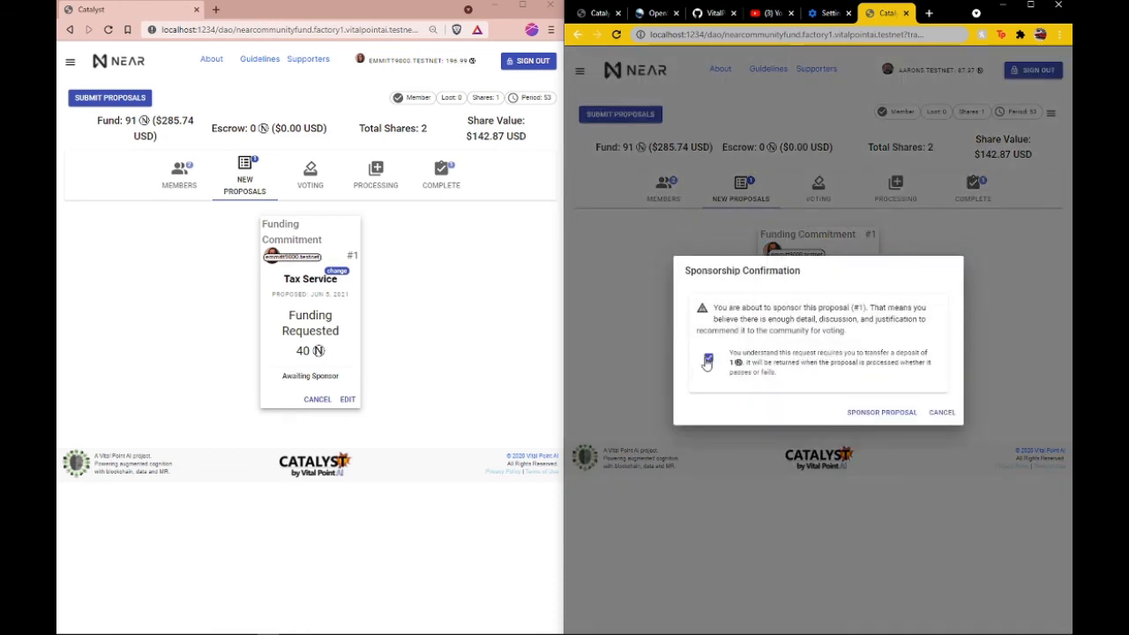
{"action": "left_click", "coordinate": [896, 412]}
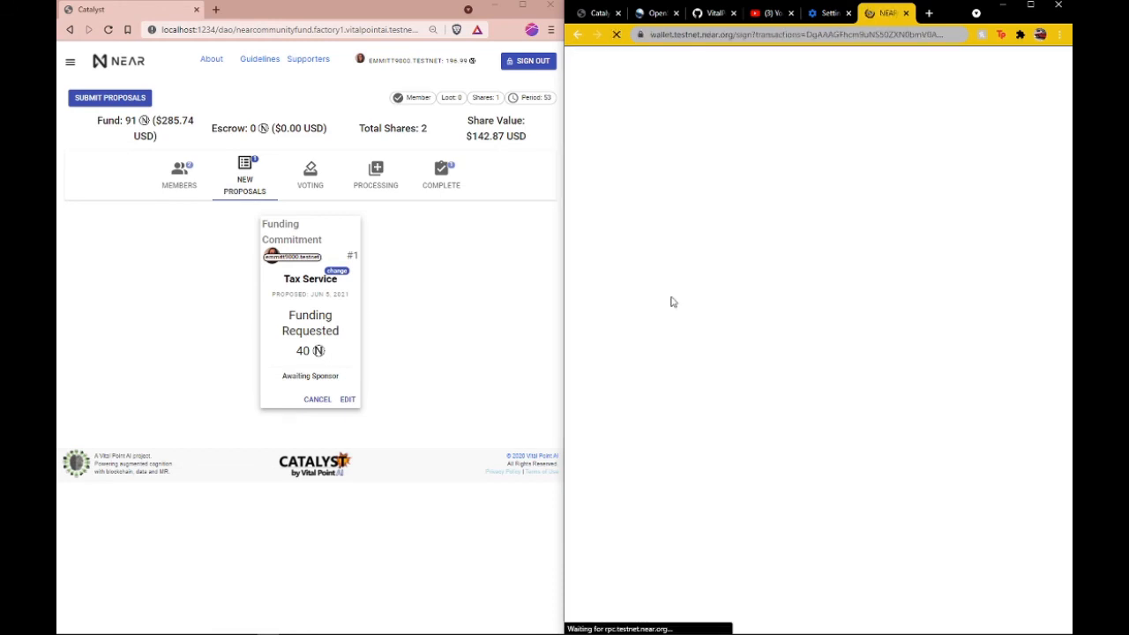
{"action": "left_click", "coordinate": [901, 448]}
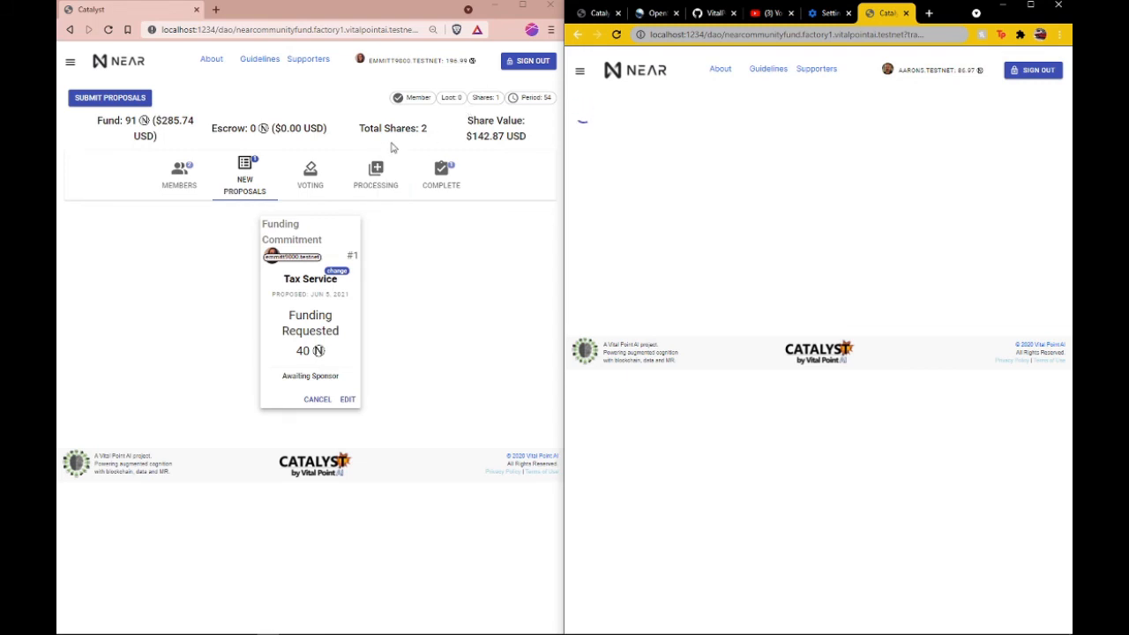
{"action": "left_click", "coordinate": [804, 165]}
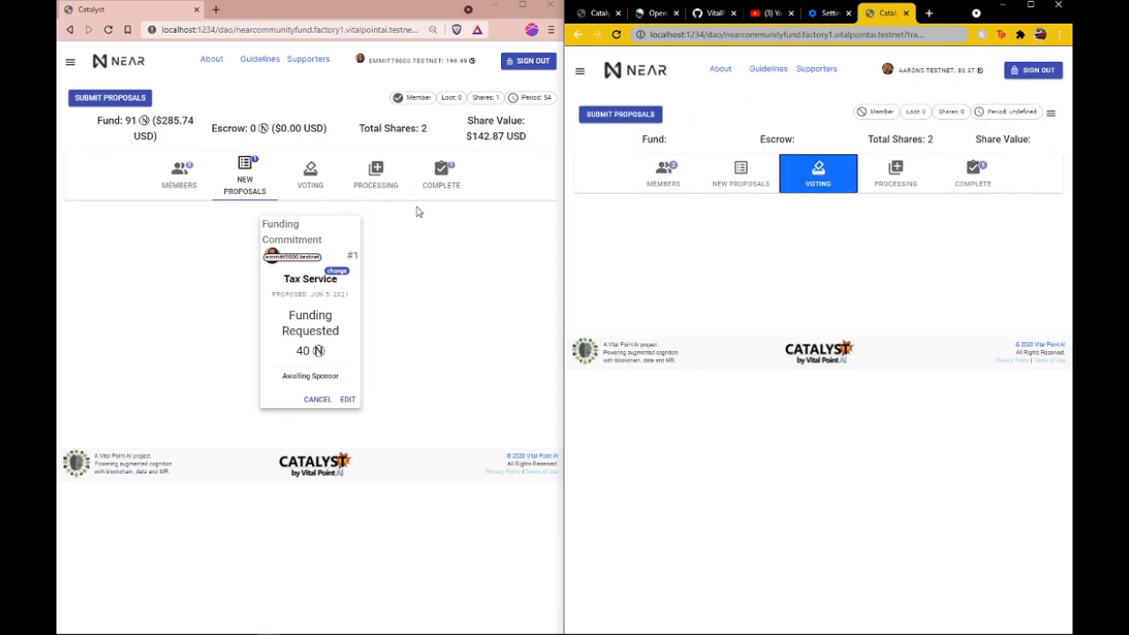
Step: Cast the summoner's vote on the Tax Service funding commitment proposal and authorize the transaction in the NEAR test wallet
{"action": "left_click", "coordinate": [768, 387]}
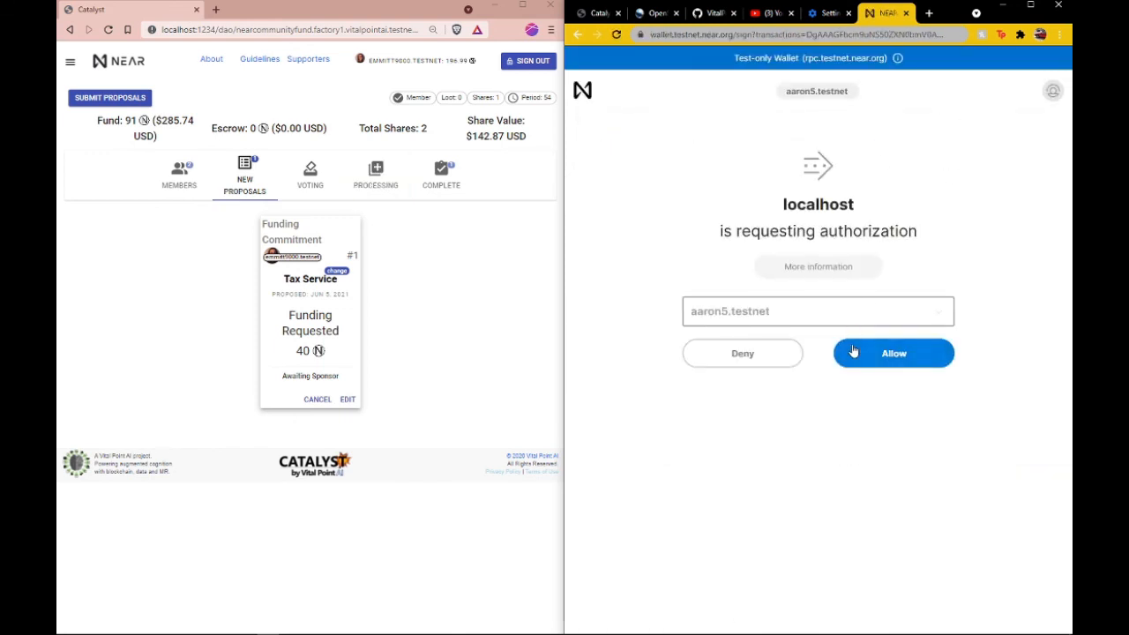
{"action": "left_click", "coordinate": [856, 352]}
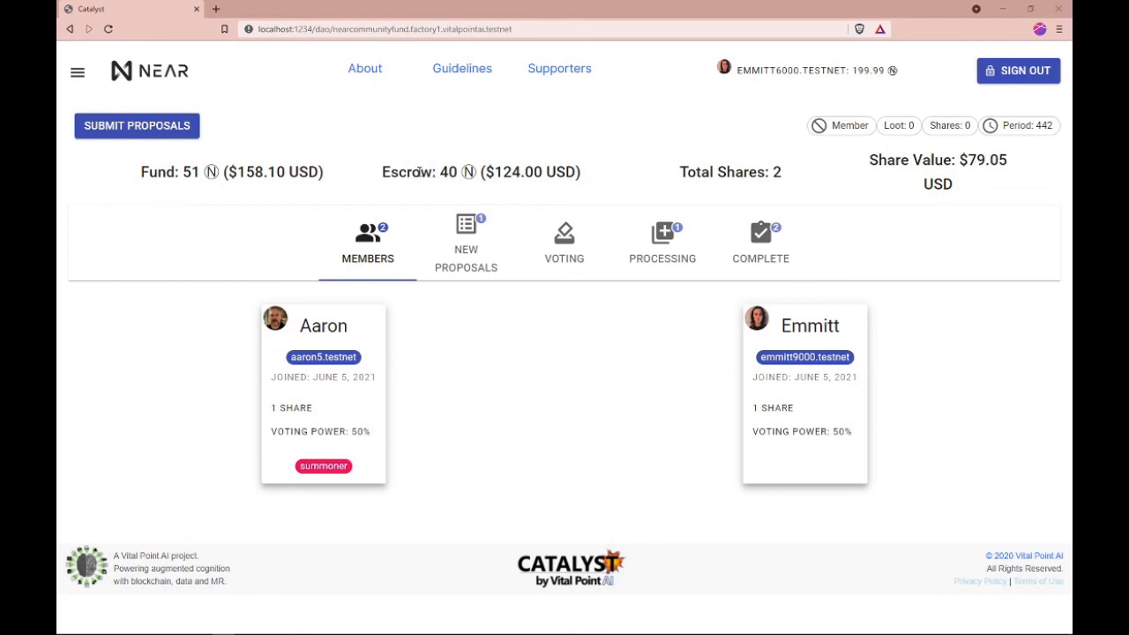
Step: Check the DAO's escrow amount and examine the new payout proposal's title, requested amount and sponsorship status
{"action": "left_click_drag", "start_coordinate": [447, 174], "coordinate": [476, 173]}
{"action": "left_click", "coordinate": [445, 186]}
{"action": "left_click", "coordinate": [488, 231]}
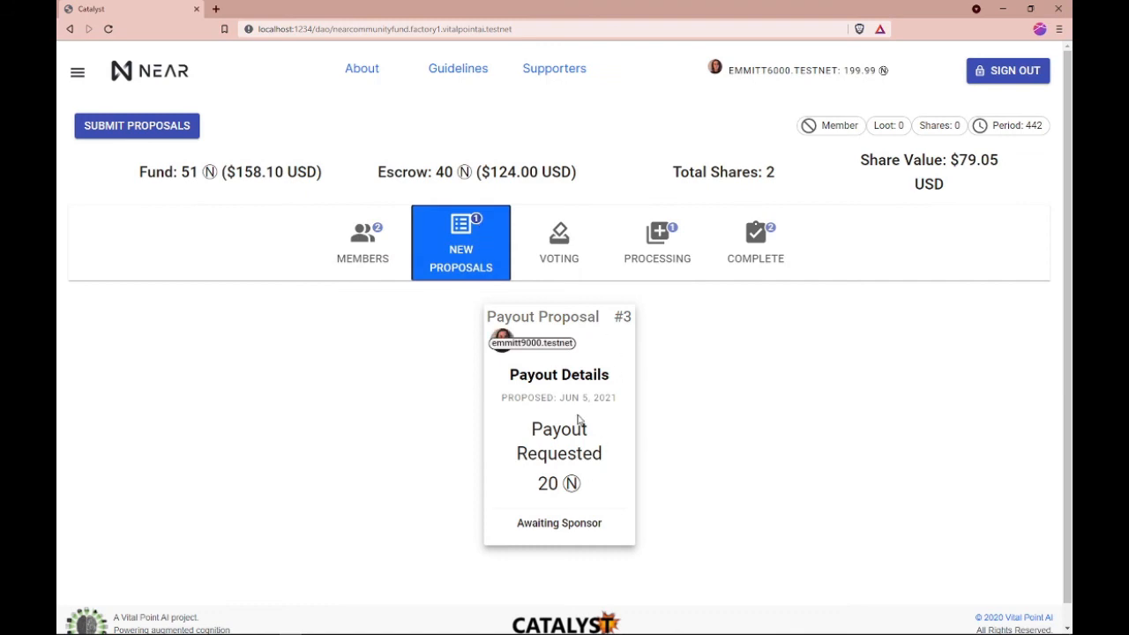
{"action": "scroll", "coordinate": [612, 397], "scroll_direction": "down", "scroll_amount": 1}
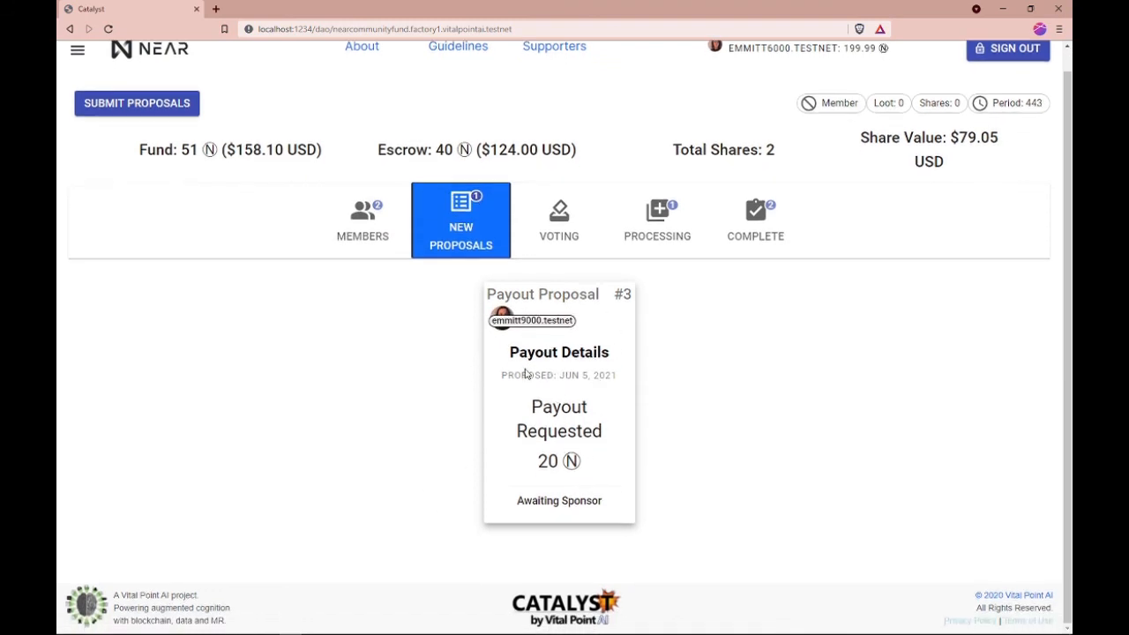
{"action": "left_click", "coordinate": [569, 375]}
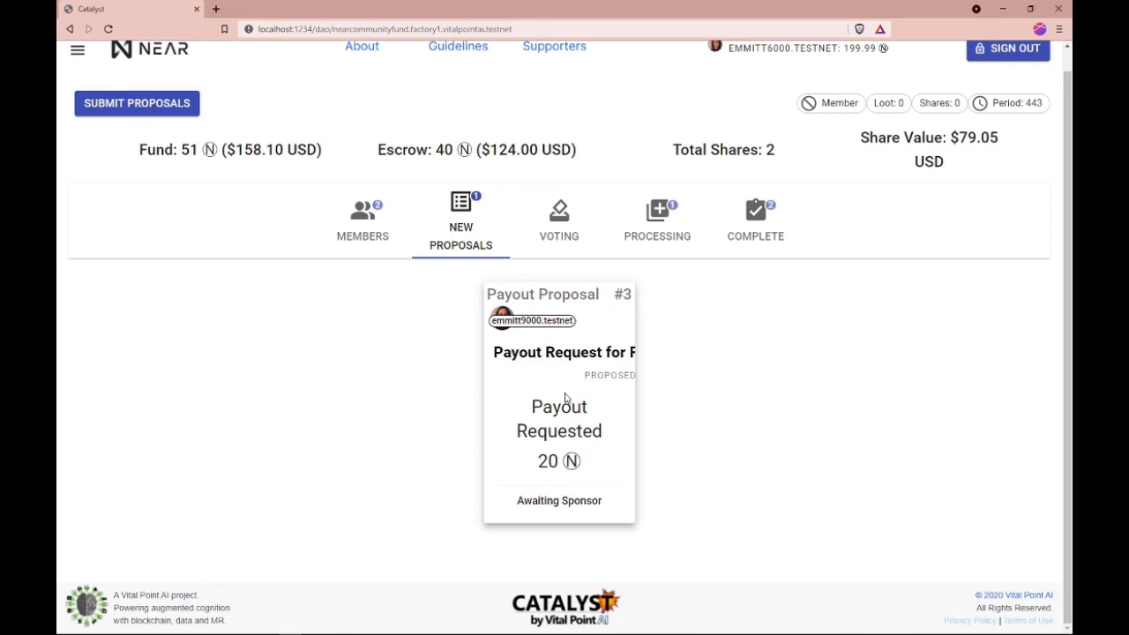
{"action": "left_click_drag", "start_coordinate": [536, 475], "coordinate": [612, 471]}
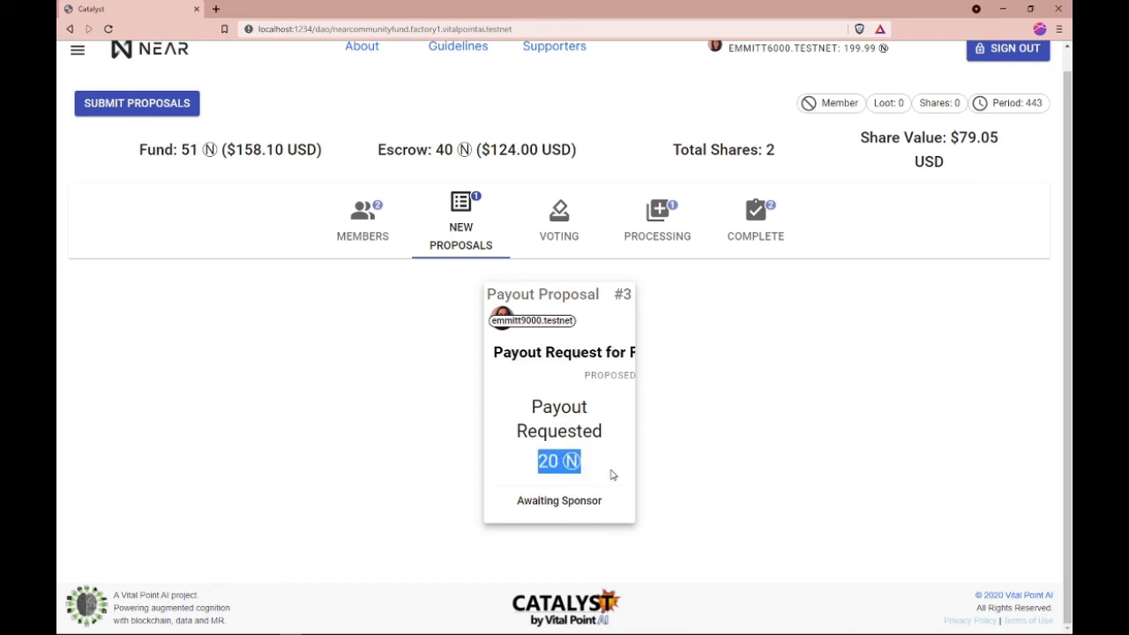
{"action": "left_click", "coordinate": [517, 444]}
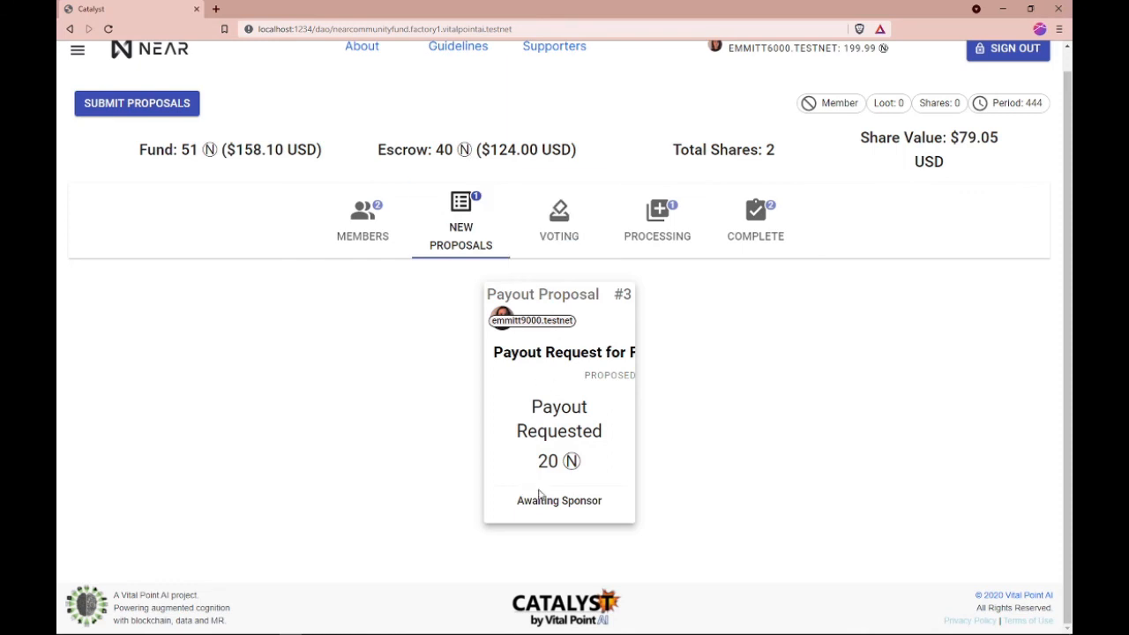
{"action": "left_click_drag", "start_coordinate": [518, 500], "coordinate": [621, 502]}
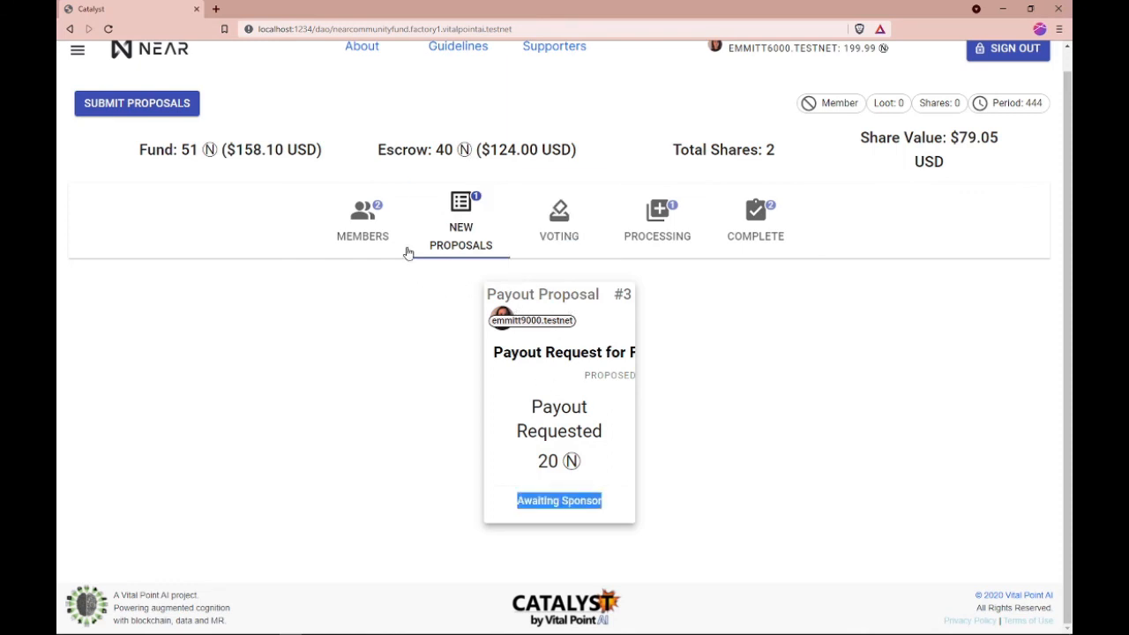
Step: Review the signed-in account's balance and the DAO's escrow amount, and view the member list
{"action": "scroll", "coordinate": [514, 134], "scroll_direction": "up", "scroll_amount": 1}
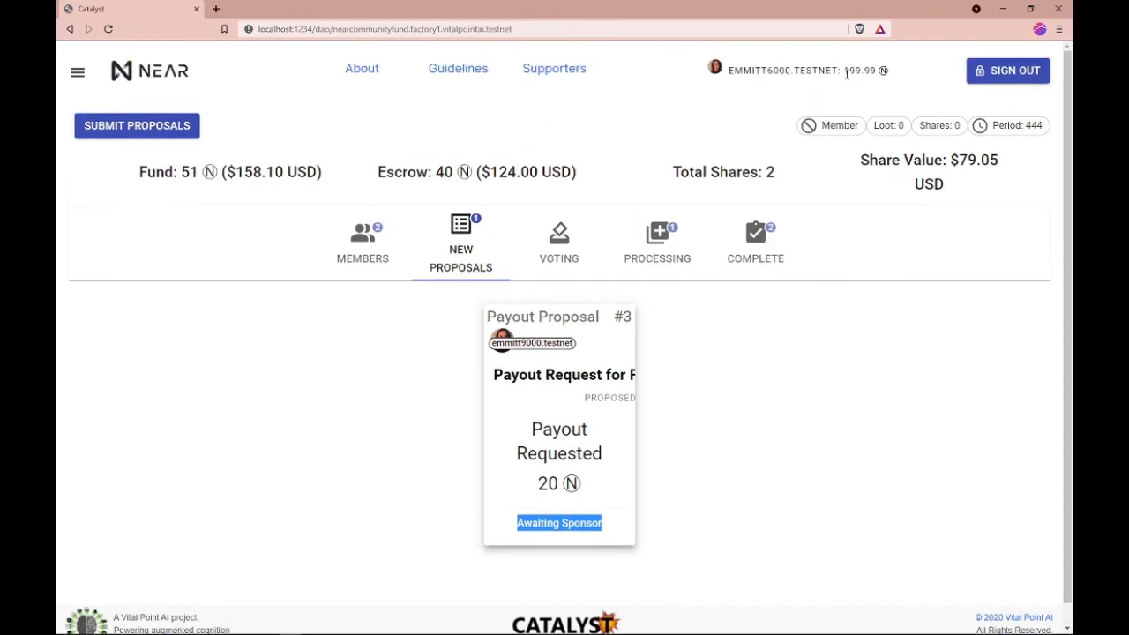
{"action": "left_click_drag", "start_coordinate": [845, 71], "coordinate": [883, 73]}
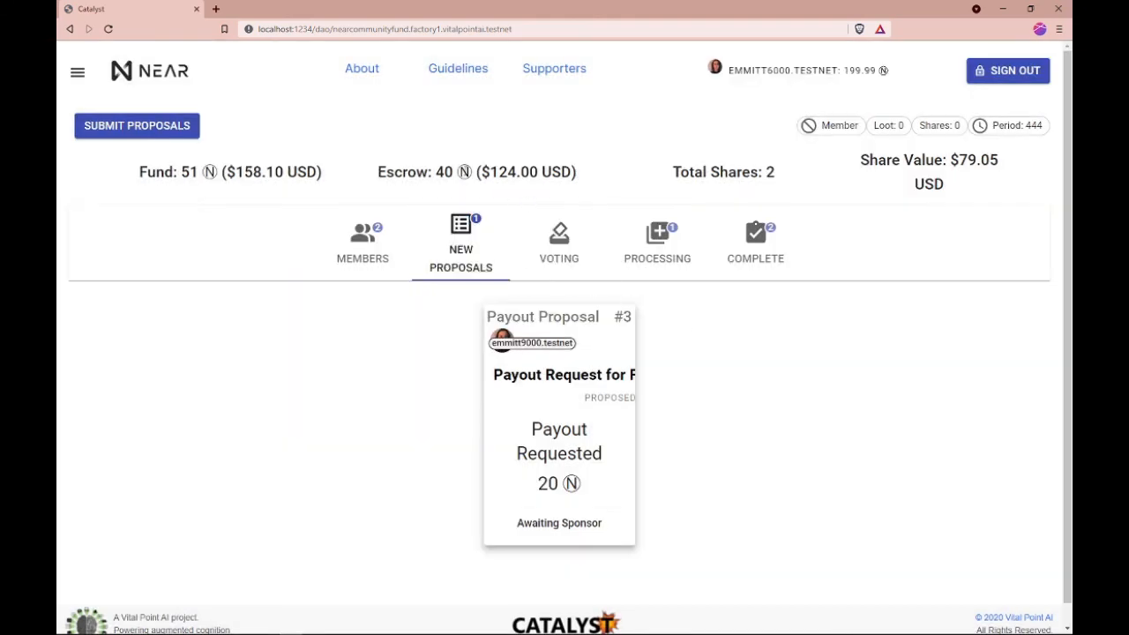
{"action": "double_click", "coordinate": [439, 174]}
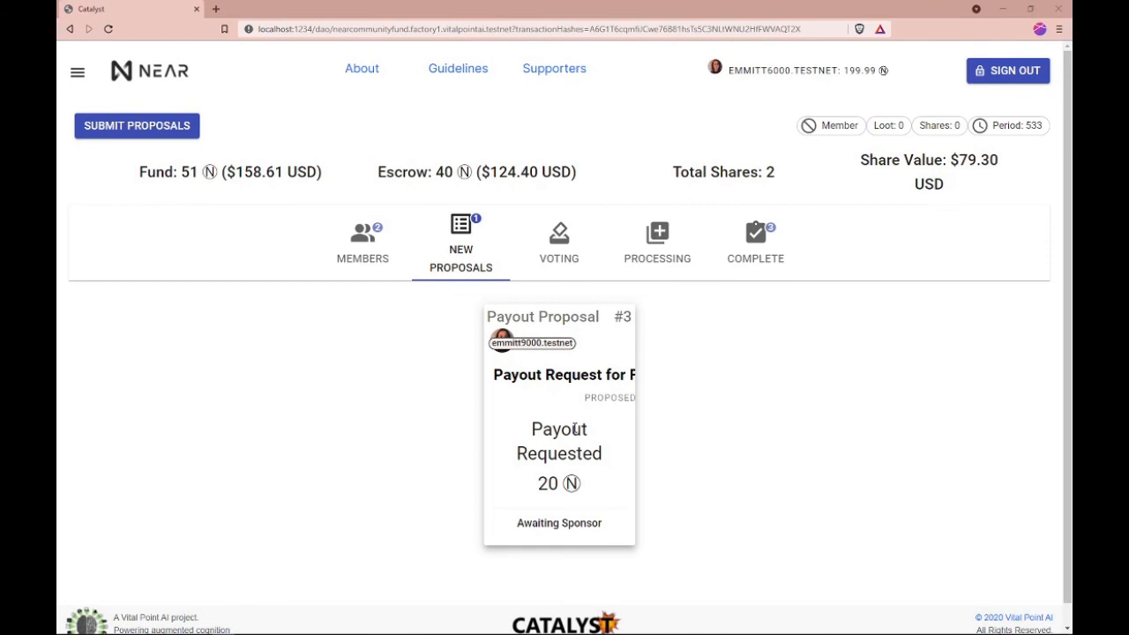
{"action": "left_click", "coordinate": [368, 242]}
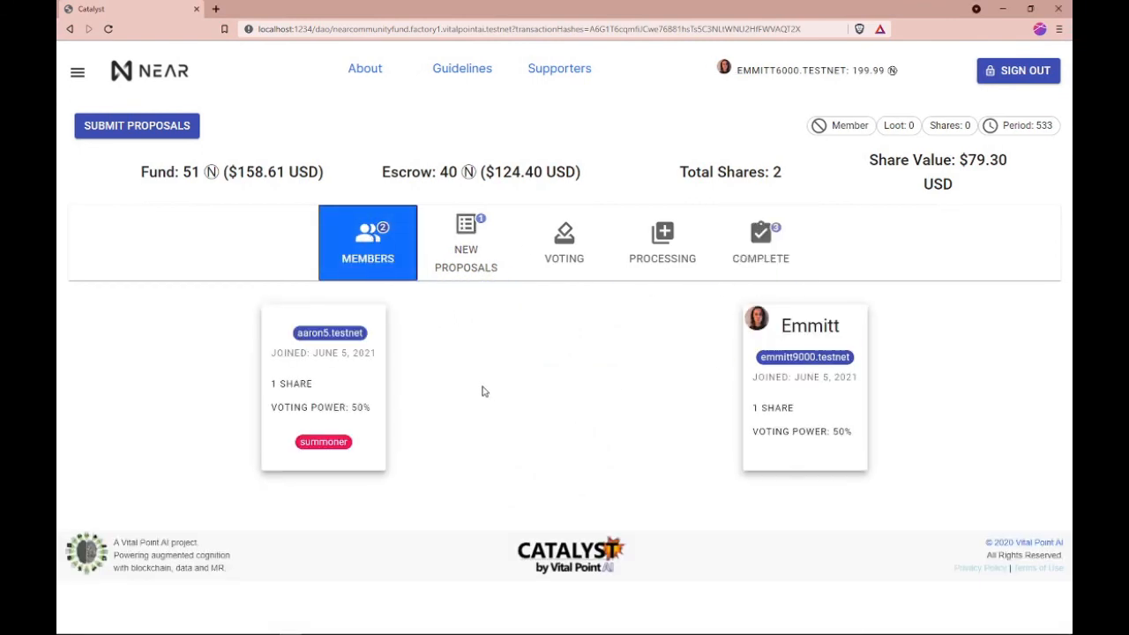